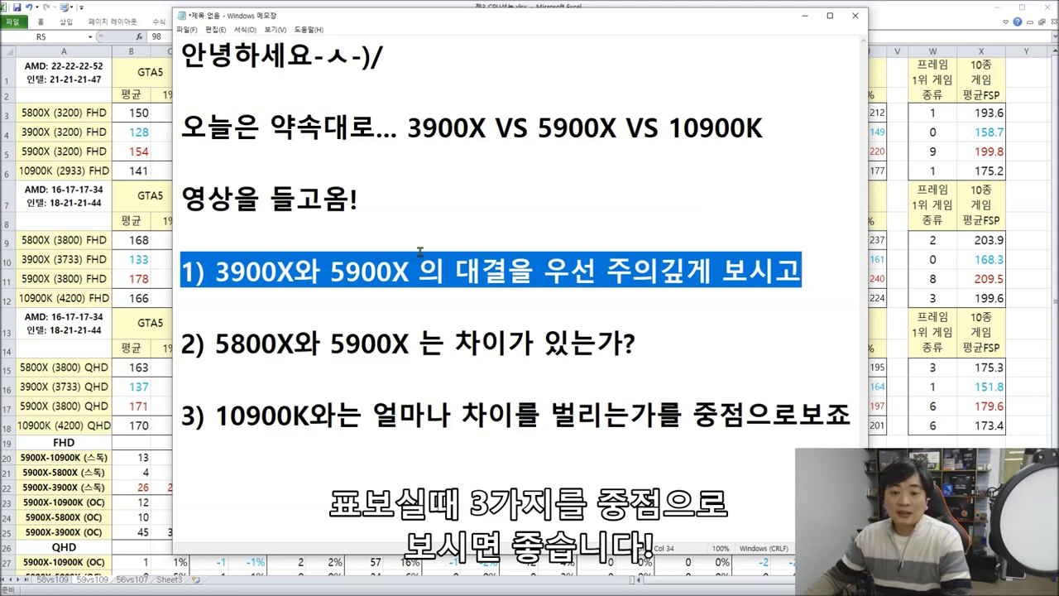
# - Highlight the first two comparison points in the notes: 3900X against 5900X, and 5800X against 5900X
pyautogui.moveTo(344, 273); pyautogui.dragTo(183, 276)
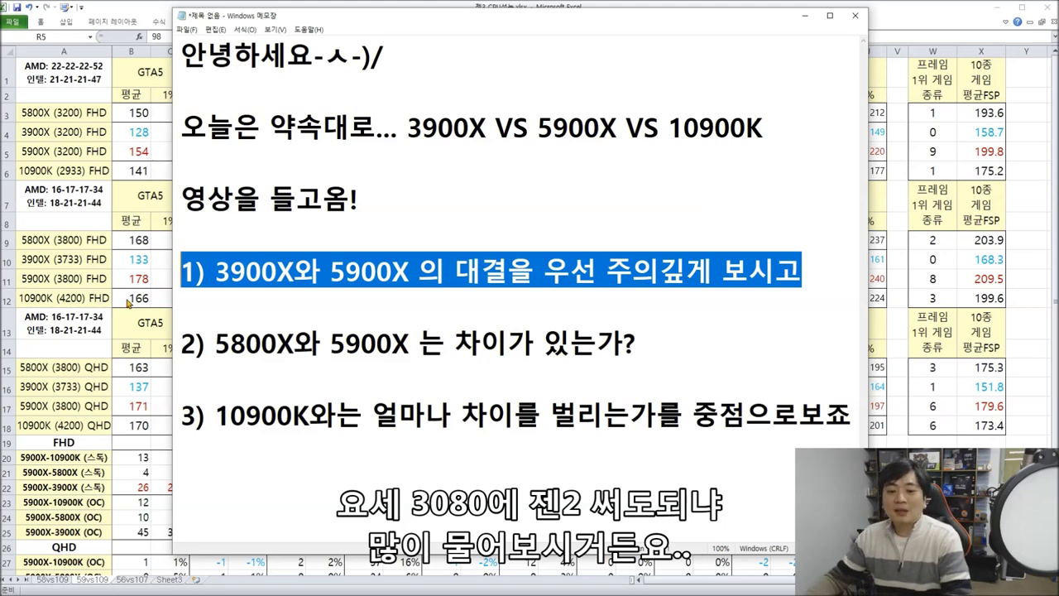
pyautogui.click(182, 377)
pyautogui.moveTo(180, 341); pyautogui.dragTo(633, 343)
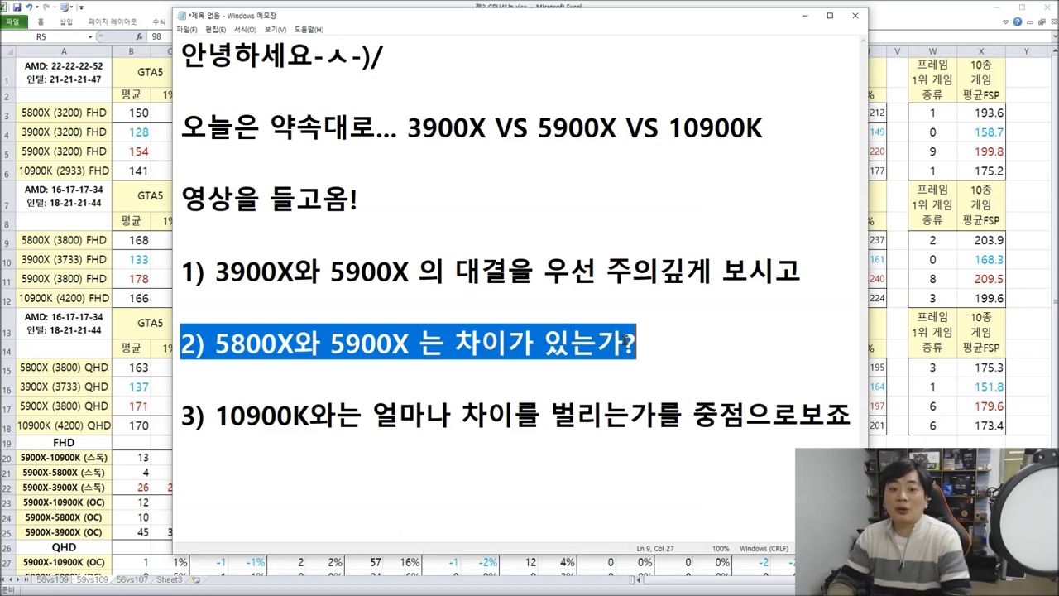
pyautogui.click(552, 412)
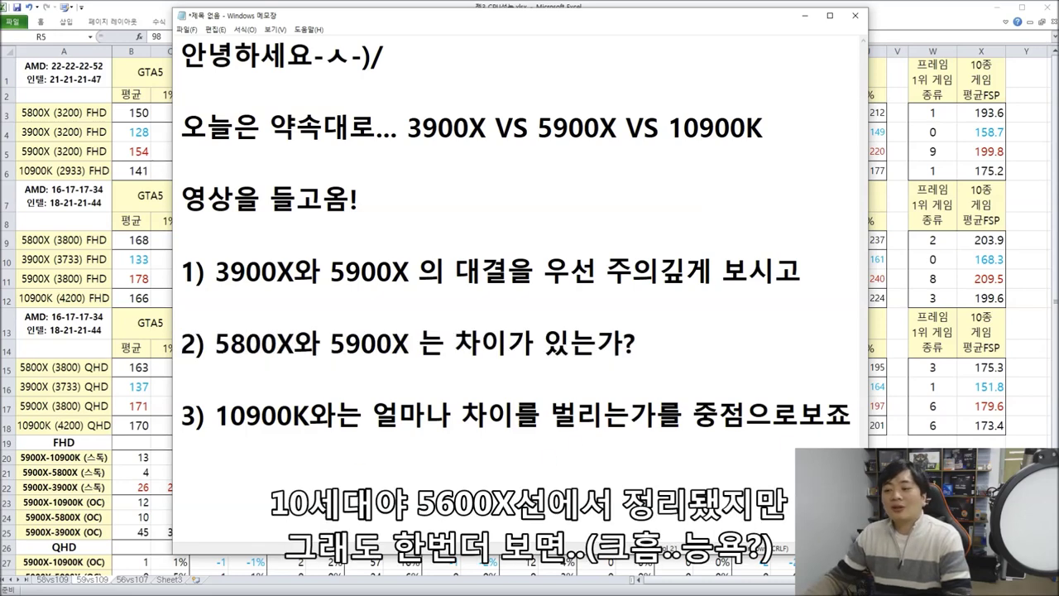
# - Widen the notes window, highlight the third point about the 10900K, and minimize the notes to reveal the Excel workbook
pyautogui.moveTo(867, 248); pyautogui.dragTo(1006, 248)
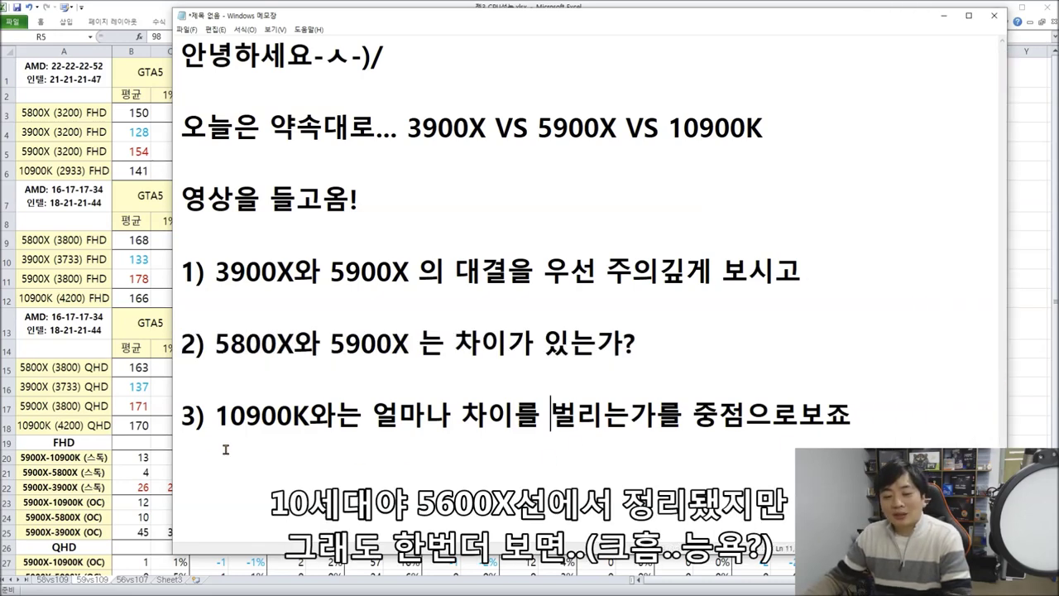
pyautogui.moveTo(183, 419); pyautogui.dragTo(895, 419)
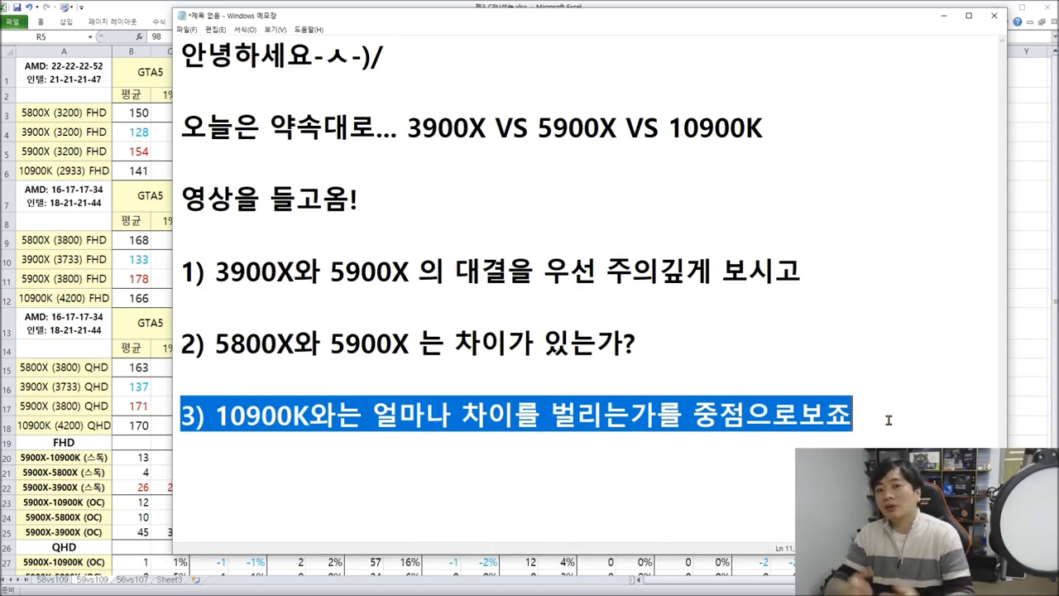
pyautogui.click(944, 15)
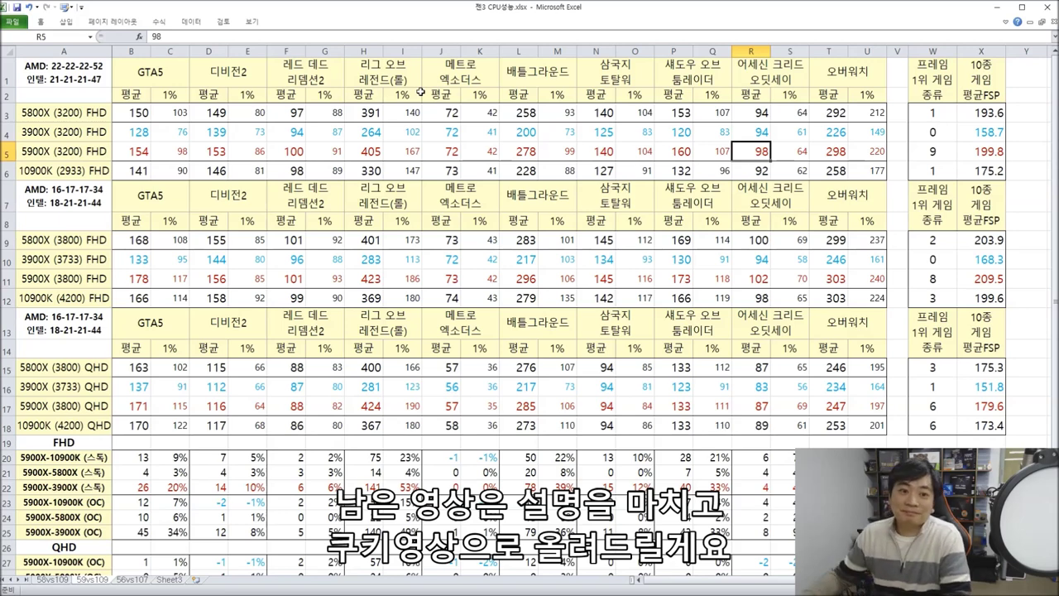
# - Highlight the 3900X (3200) FHD and 5900X (3200) FHD rows one after the other across all ten games
pyautogui.click(322, 170)
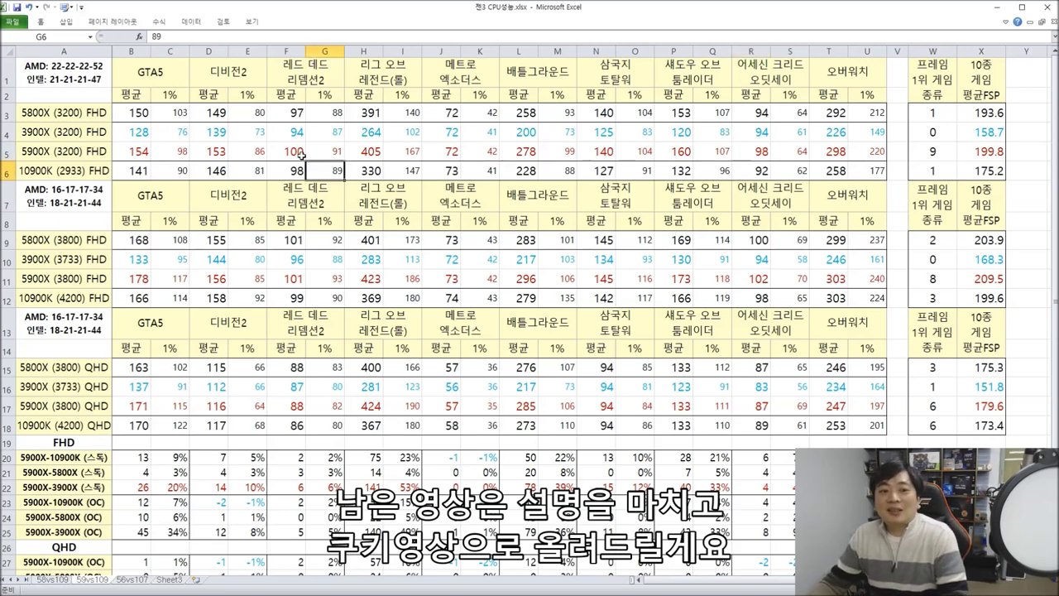
pyautogui.click(54, 139)
pyautogui.moveTo(54, 140); pyautogui.dragTo(63, 149)
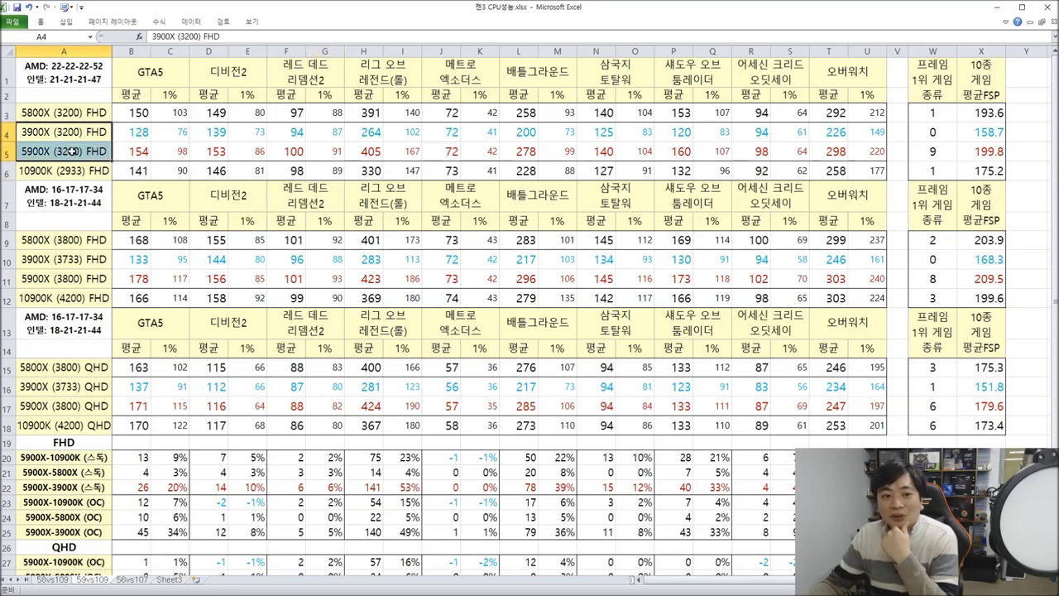
pyautogui.click(81, 150)
pyautogui.moveTo(68, 133); pyautogui.dragTo(910, 134)
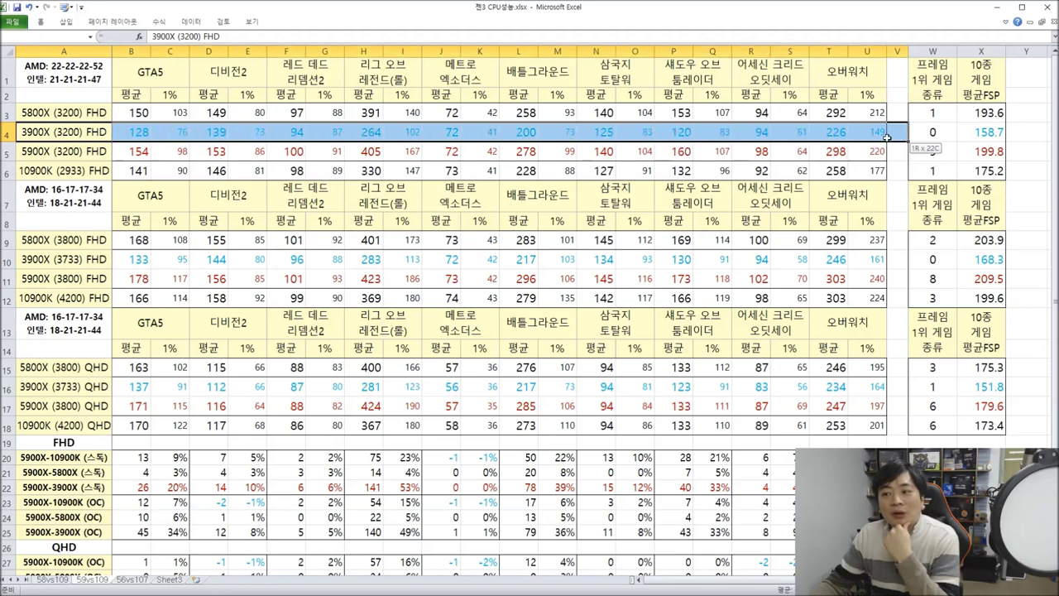
pyautogui.moveTo(59, 158); pyautogui.dragTo(878, 157)
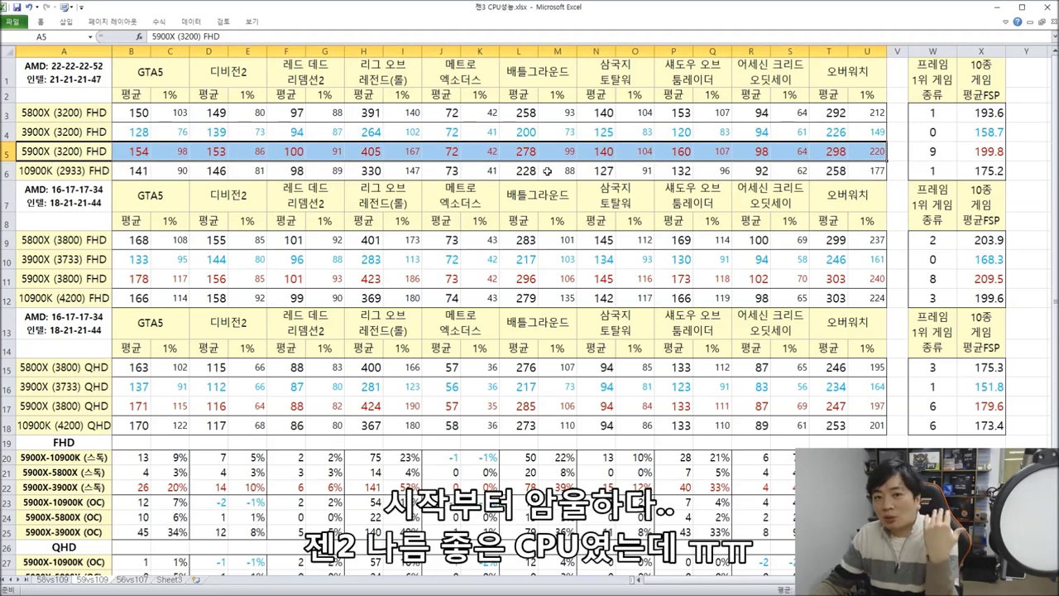
# - Compare the 3900X and 5900X average frames in the first FHD table for each game from GTA5 to 메트로 엑소더스
pyautogui.moveTo(142, 131); pyautogui.dragTo(144, 147)
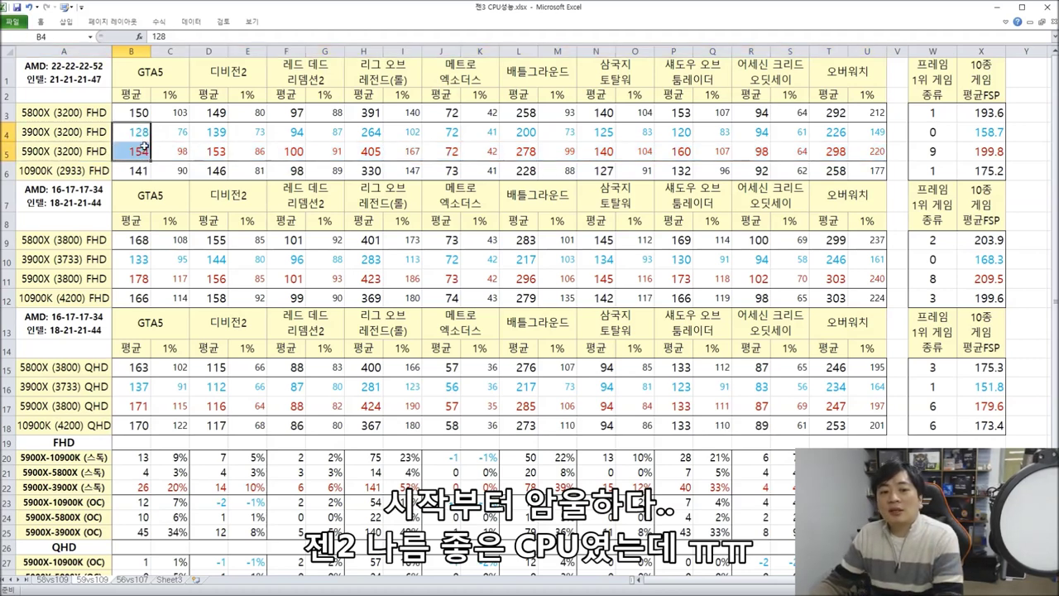
pyautogui.moveTo(221, 135); pyautogui.dragTo(223, 154)
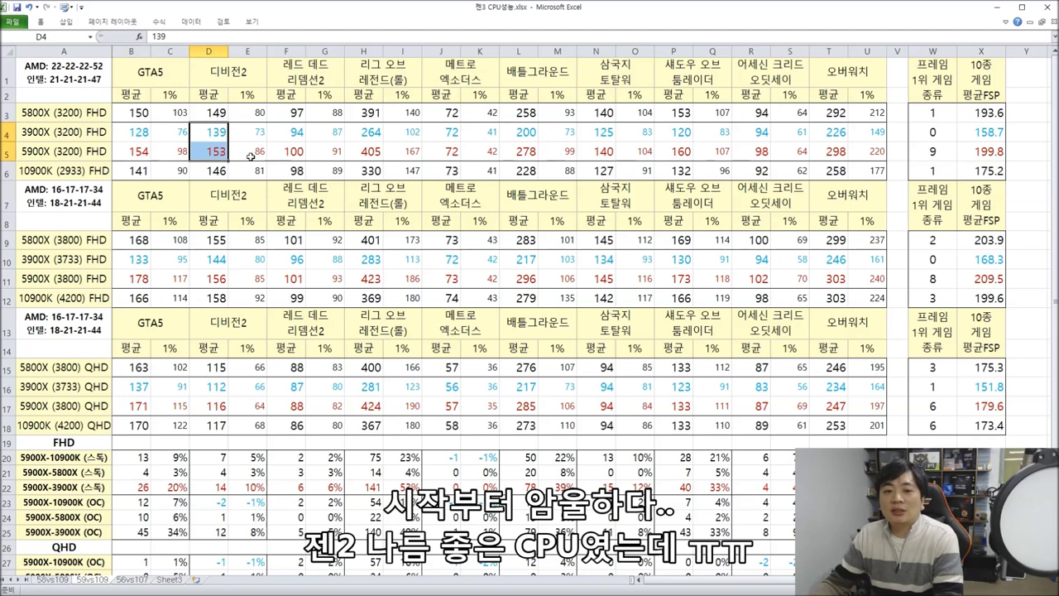
pyautogui.moveTo(295, 132); pyautogui.dragTo(295, 152)
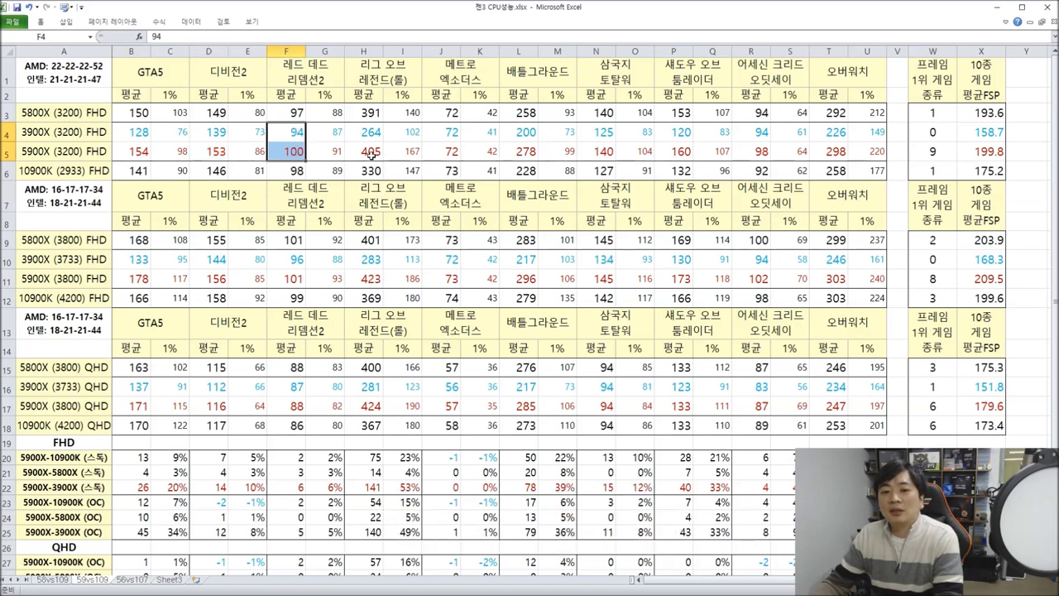
pyautogui.click(297, 141)
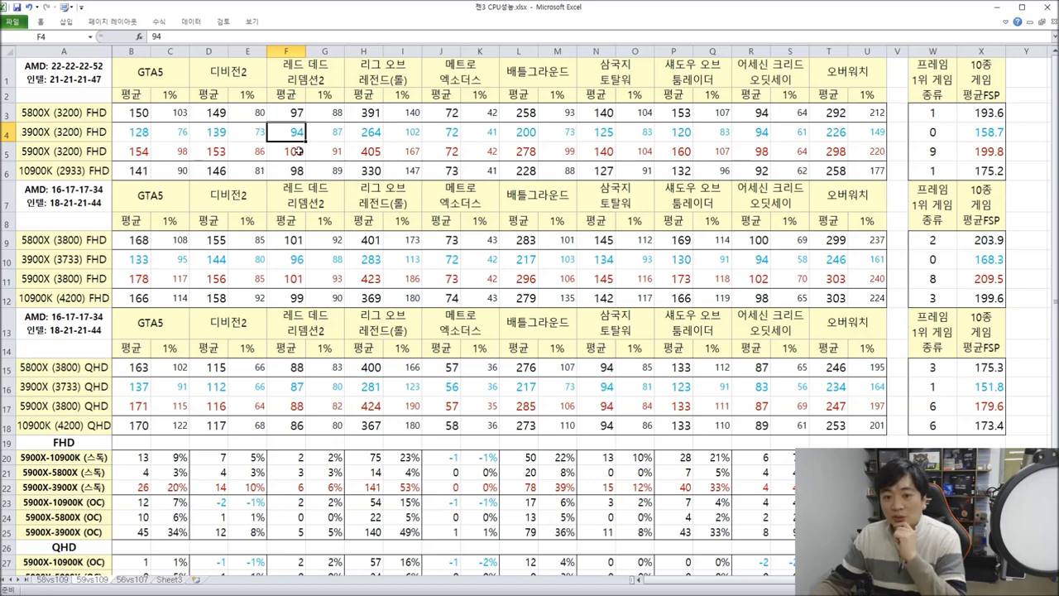
pyautogui.moveTo(372, 134); pyautogui.dragTo(373, 151)
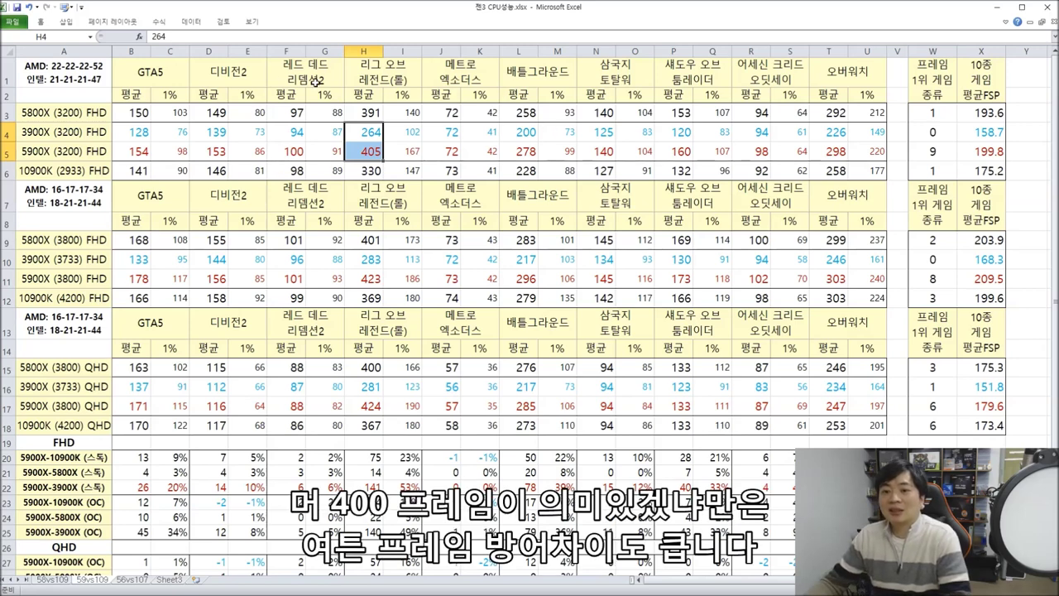
pyautogui.moveTo(450, 134)
pyautogui.mouseDown()
pyautogui.moveTo(452, 154)
pyautogui.moveTo(458, 111)
pyautogui.moveTo(454, 169)
pyautogui.moveTo(450, 132)
pyautogui.moveTo(456, 150)
pyautogui.mouseUp()
# - Compare the 3900X (3200) and 5900X (3200) FHD averages for 배틀그라운드, 삼국지 토탈워, 어세신 크리드 오딧세이 and 오버워치
pyautogui.moveTo(533, 134); pyautogui.dragTo(534, 152)
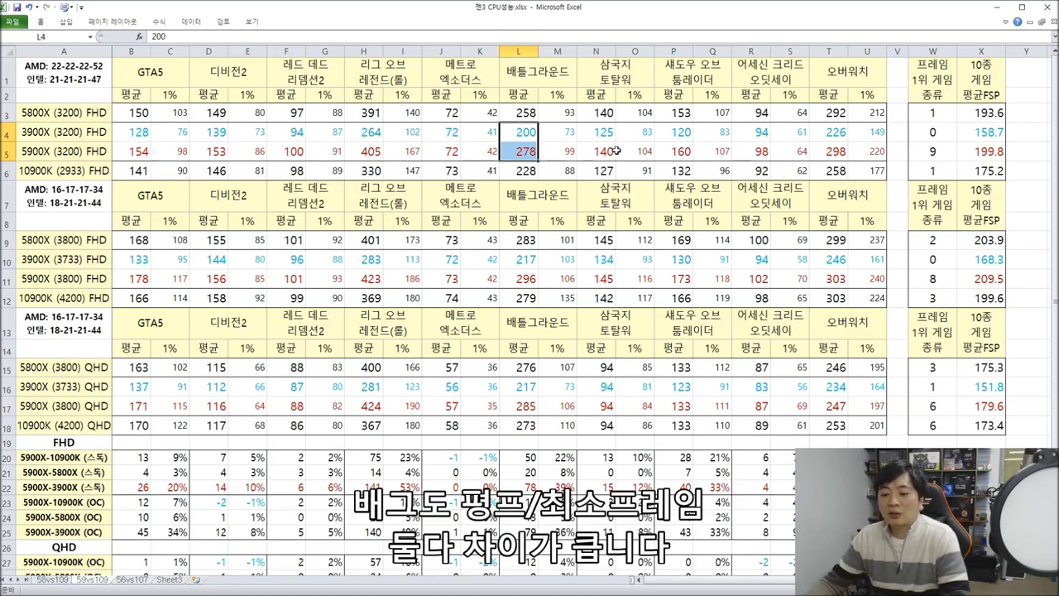
pyautogui.click(642, 369)
pyautogui.click(528, 132)
pyautogui.moveTo(528, 130); pyautogui.dragTo(532, 148)
pyautogui.moveTo(597, 133); pyautogui.dragTo(606, 152)
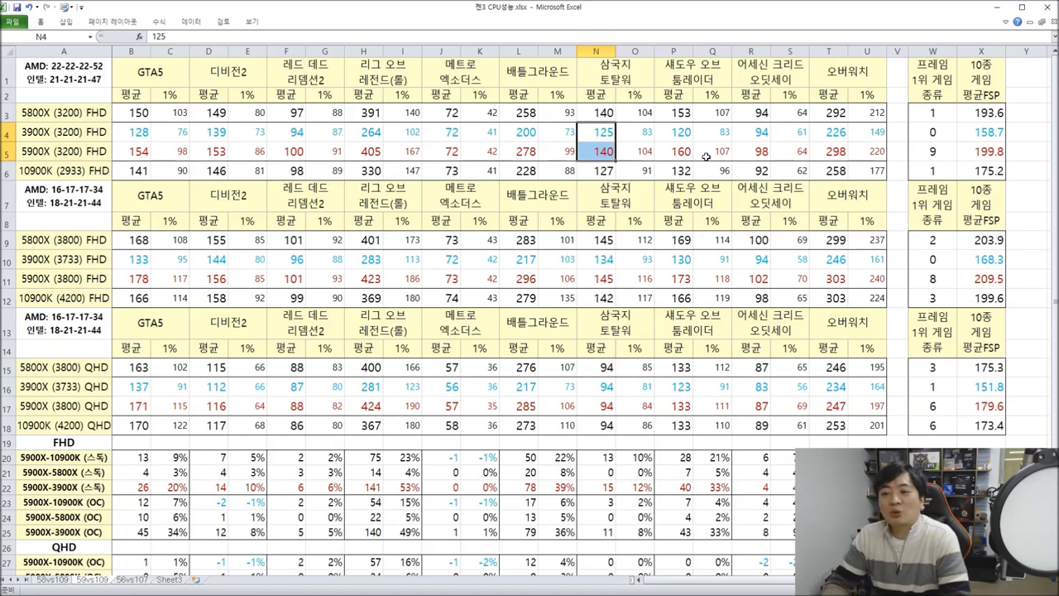
pyautogui.moveTo(751, 132); pyautogui.dragTo(761, 151)
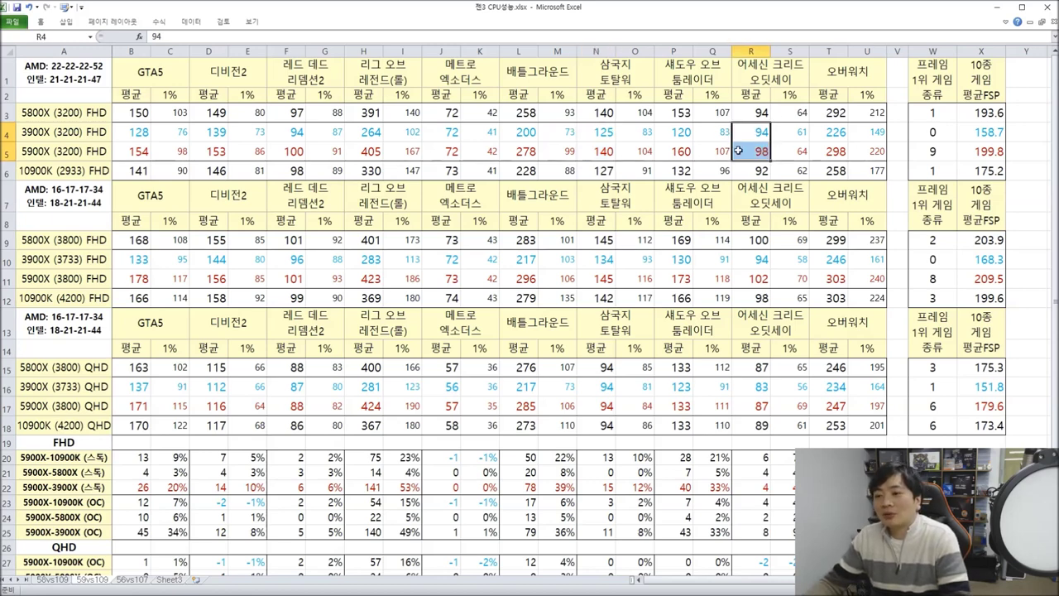
pyautogui.moveTo(837, 129); pyautogui.dragTo(840, 154)
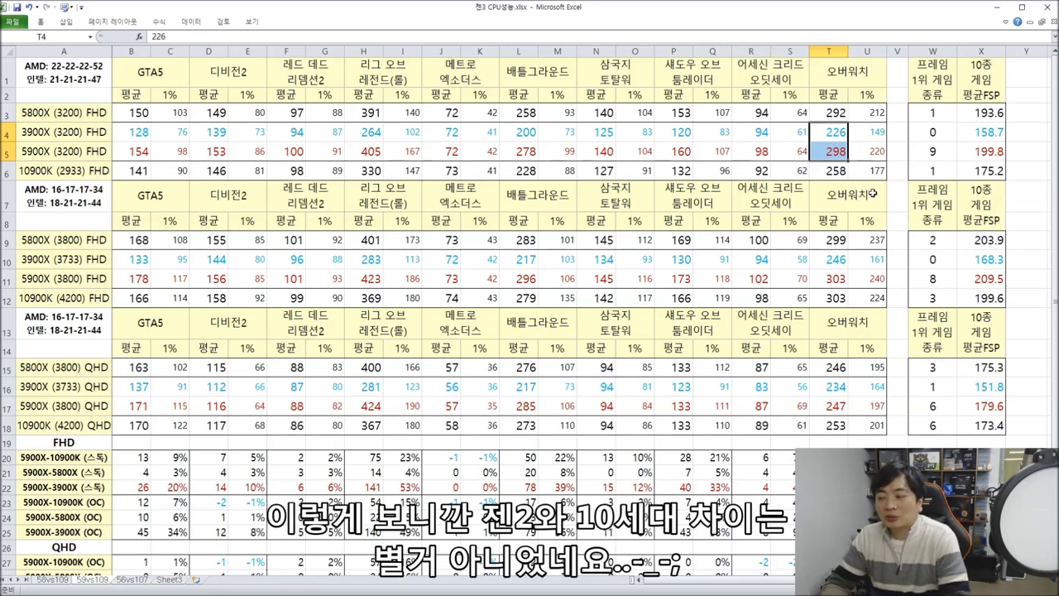
# - Compare the ten-game average frames of the 3900X (3200) and 5900X (3200) at FHD, and highlight the whole 3900X row
pyautogui.moveTo(985, 152); pyautogui.dragTo(90, 138)
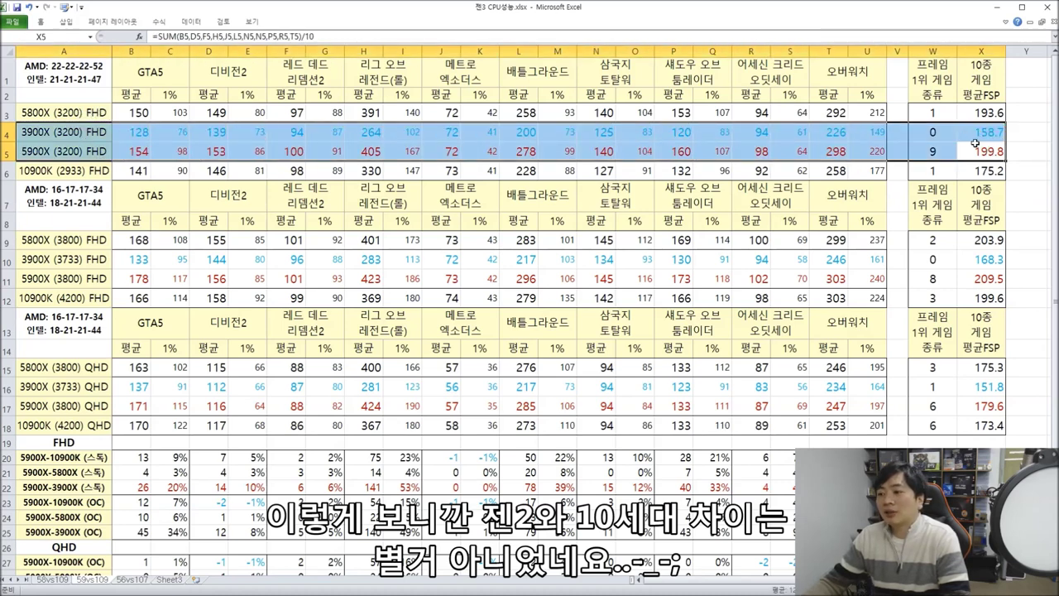
pyautogui.click(997, 153)
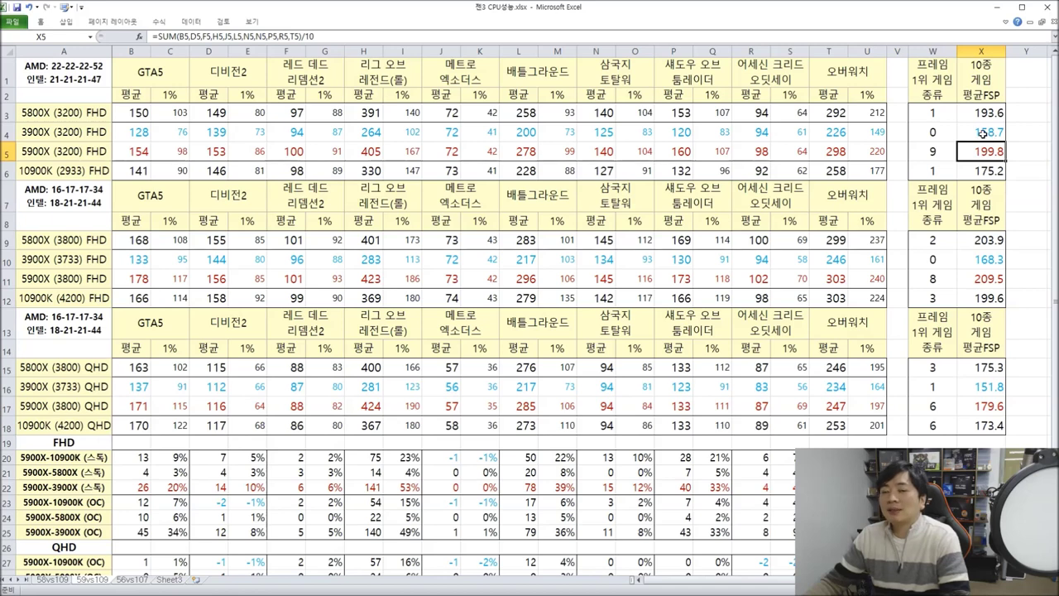
pyautogui.click(990, 134)
pyautogui.click(990, 153)
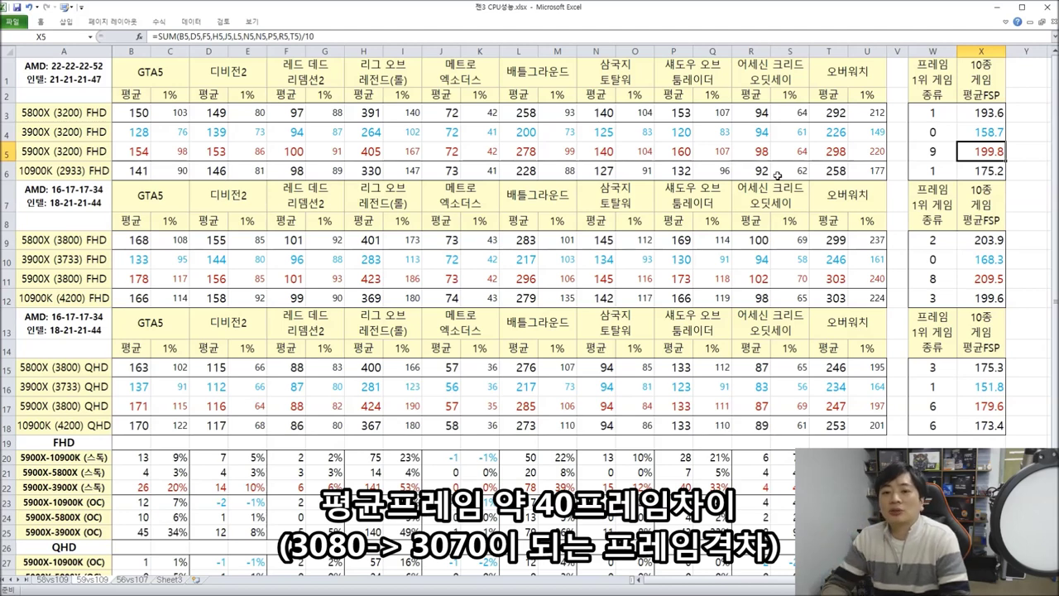
pyautogui.moveTo(83, 132); pyautogui.dragTo(983, 134)
pyautogui.click(59, 144)
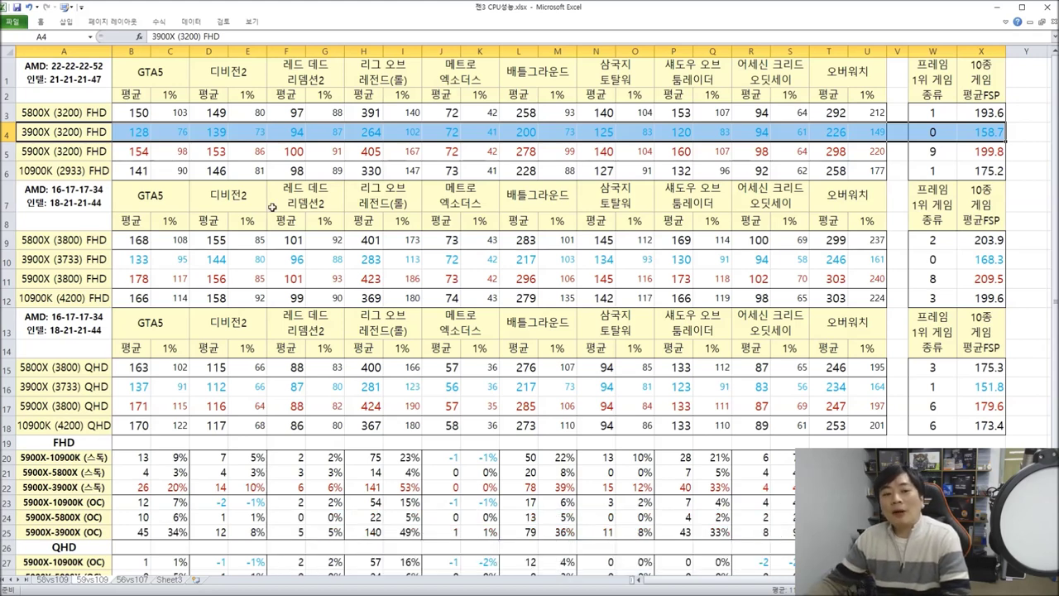
# - Highlight the 5800X (3200) and 5900X (3200) FHD rows and compare their average frames from GTA5 to 리그 오브 레전드
pyautogui.moveTo(69, 114); pyautogui.dragTo(966, 114)
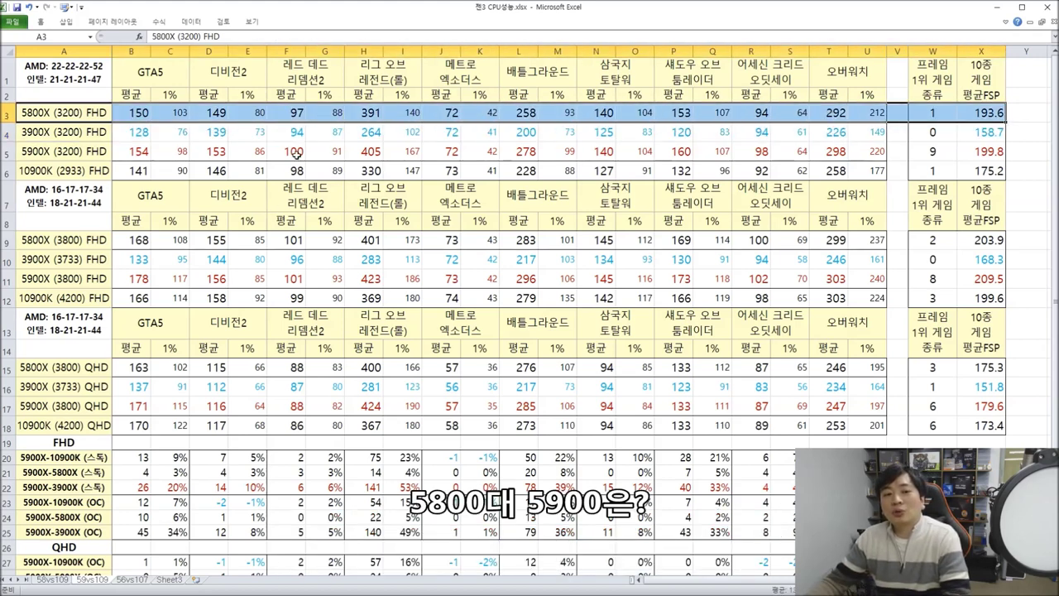
pyautogui.moveTo(65, 150); pyautogui.dragTo(976, 152)
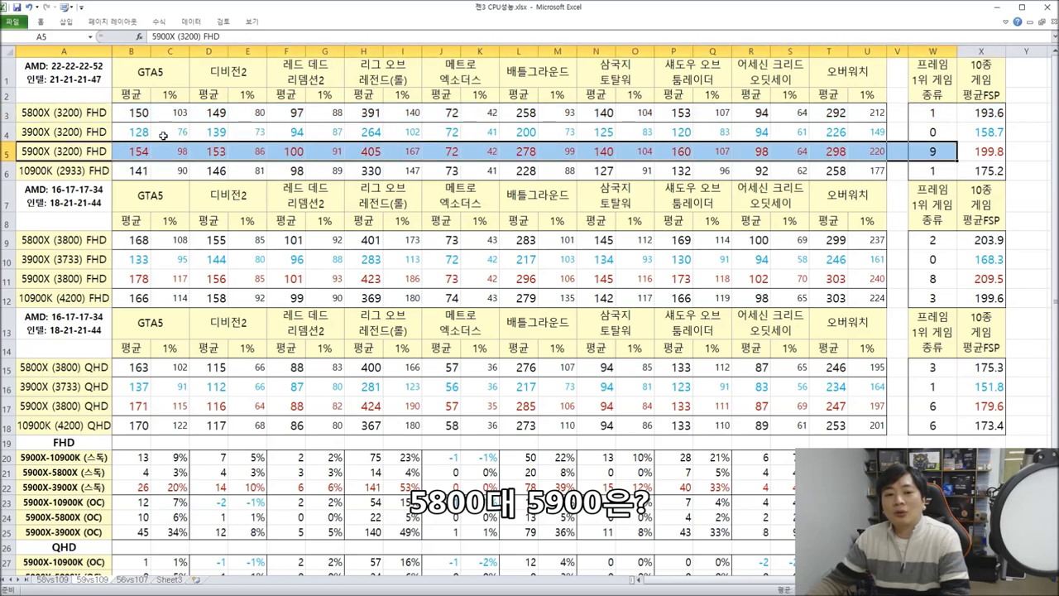
pyautogui.click(133, 151)
pyautogui.click(209, 114)
pyautogui.click(214, 154)
pyautogui.click(303, 118)
pyautogui.click(295, 152)
pyautogui.click(384, 117)
pyautogui.click(374, 151)
pyautogui.click(380, 117)
pyautogui.click(374, 151)
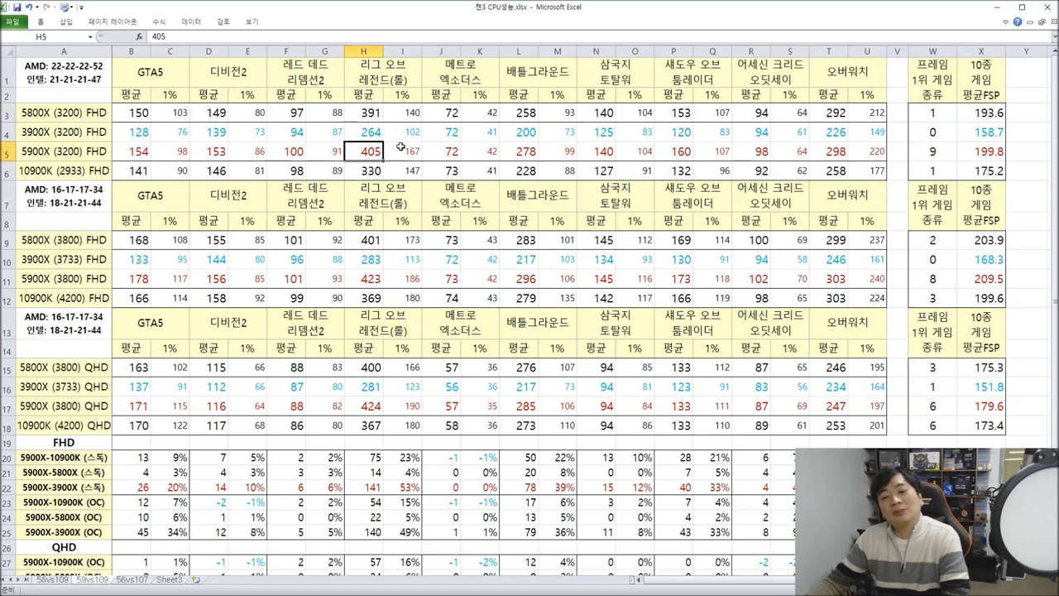
# - Compare the 5800X (3200) and 5900X (3200) FHD average frames game by game from 메트로 엑소더스 to 오버워치
pyautogui.click(455, 113)
pyautogui.click(454, 151)
pyautogui.click(528, 112)
pyautogui.click(533, 149)
pyautogui.click(605, 113)
pyautogui.click(600, 151)
pyautogui.click(677, 113)
pyautogui.click(677, 152)
pyautogui.click(673, 111)
pyautogui.click(673, 157)
pyautogui.click(763, 111)
pyautogui.click(762, 150)
pyautogui.click(843, 114)
pyautogui.click(834, 149)
# - Check the 5800X (3200) ten-game average at FHD and highlight the whole 5900X (3200) row
pyautogui.moveTo(978, 152); pyautogui.dragTo(80, 143)
pyautogui.click(1001, 114)
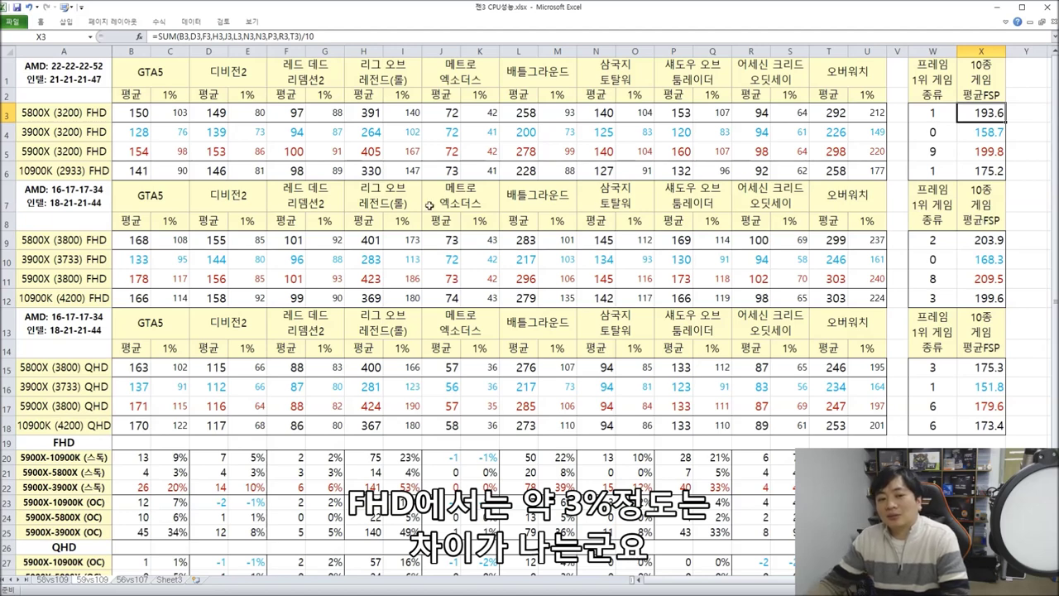
pyautogui.moveTo(59, 151); pyautogui.dragTo(956, 152)
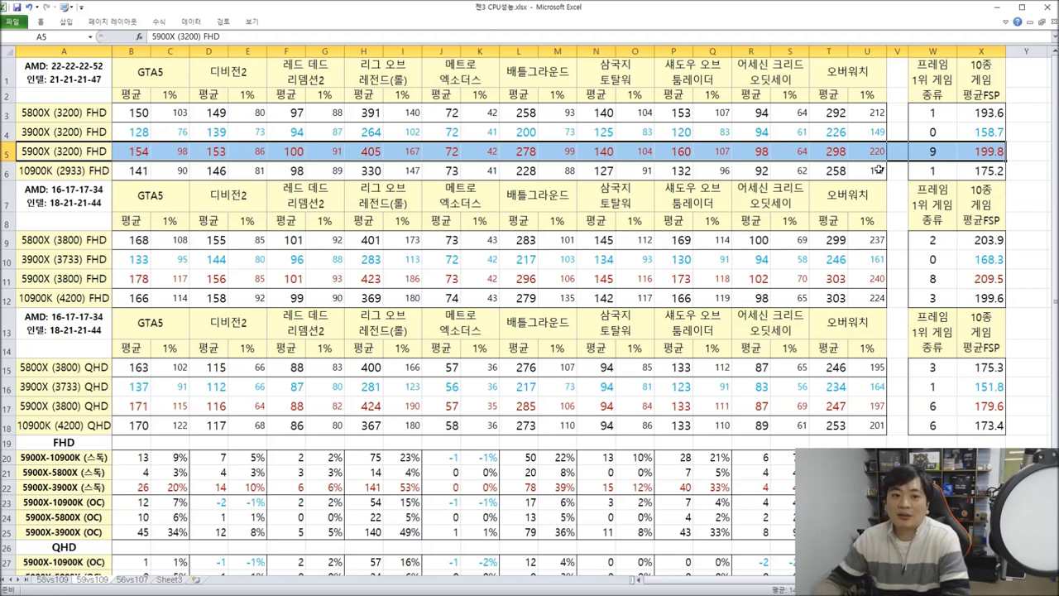
# - Compare the 5800X (3200) and 5900X (3200) FHD 1% frames in 디비전2, 레드 데드 리뎀션2 and 리그 오브 레전드
pyautogui.moveTo(59, 114); pyautogui.dragTo(53, 131)
pyautogui.click(50, 154)
pyautogui.click(184, 155)
pyautogui.moveTo(256, 112); pyautogui.dragTo(260, 132)
pyautogui.click(262, 149)
pyautogui.click(336, 152)
pyautogui.click(328, 113)
pyautogui.click(334, 148)
pyautogui.click(418, 116)
pyautogui.click(416, 147)
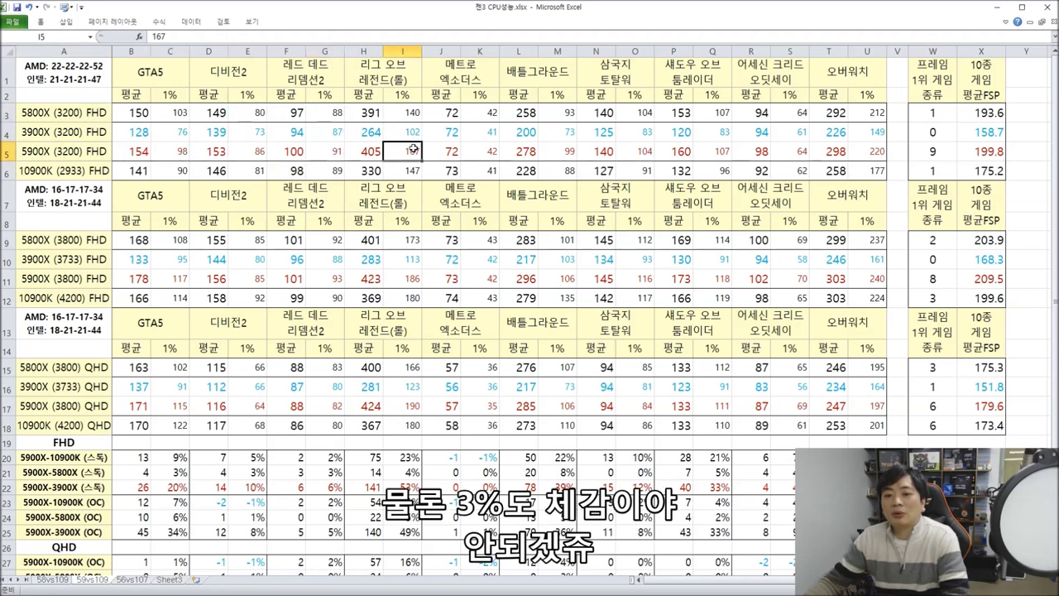
pyautogui.click(263, 113)
pyautogui.click(260, 149)
pyautogui.click(328, 114)
pyautogui.click(335, 151)
pyautogui.click(407, 114)
pyautogui.click(413, 152)
# - Compare the 5800X and 5900X FHD 1% frames in 메트로 엑소더스, 배틀그라운드, 삼국지 토탈워, 섀도우 오브 툼레이더 and 오버워치
pyautogui.click(495, 120)
pyautogui.click(490, 149)
pyautogui.click(566, 118)
pyautogui.click(566, 153)
pyautogui.click(644, 116)
pyautogui.click(646, 150)
pyautogui.click(723, 117)
pyautogui.click(728, 151)
pyautogui.click(876, 116)
pyautogui.click(876, 151)
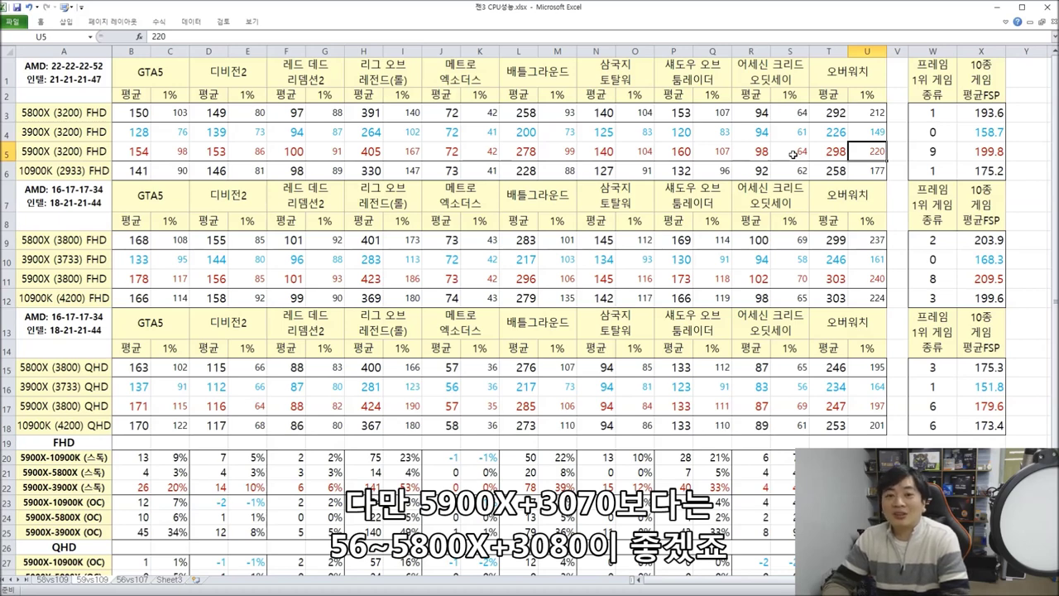
# - Highlight the 10900K (2933) FHD row and compare its average frames with the 5900X (3200) from GTA5 to 리그 오브 레전드
pyautogui.moveTo(60, 171); pyautogui.dragTo(867, 170)
pyautogui.click(141, 170)
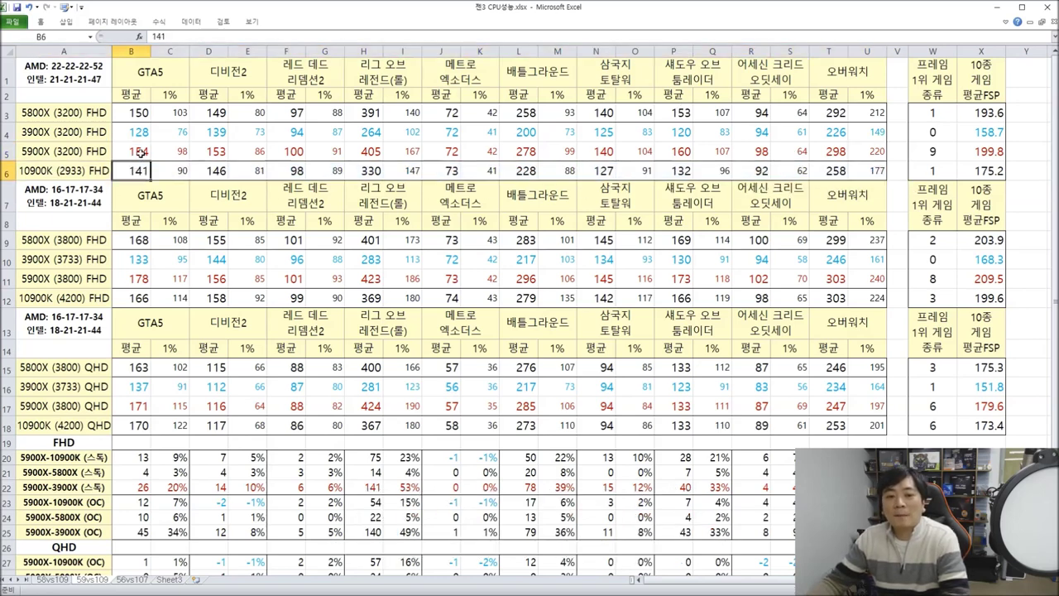
pyautogui.click(140, 152)
pyautogui.click(219, 153)
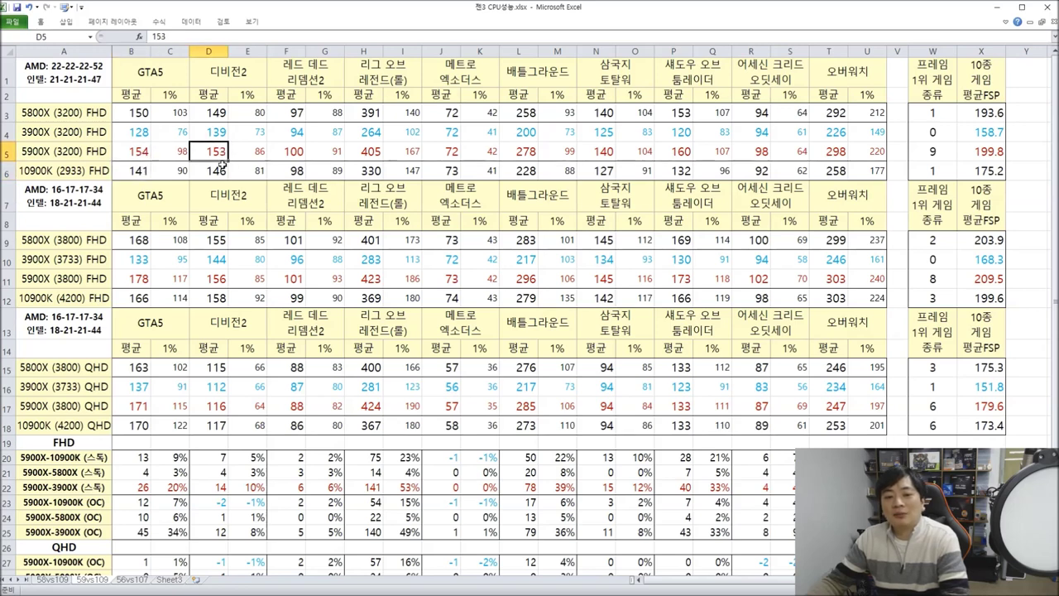
pyautogui.click(303, 156)
pyautogui.click(301, 165)
pyautogui.click(372, 166)
pyautogui.click(372, 160)
# - Compare the 10900K (2933) and 5900X (3200) FHD average frames game by game from 메트로 엑소더스 to 오버워치
pyautogui.click(451, 166)
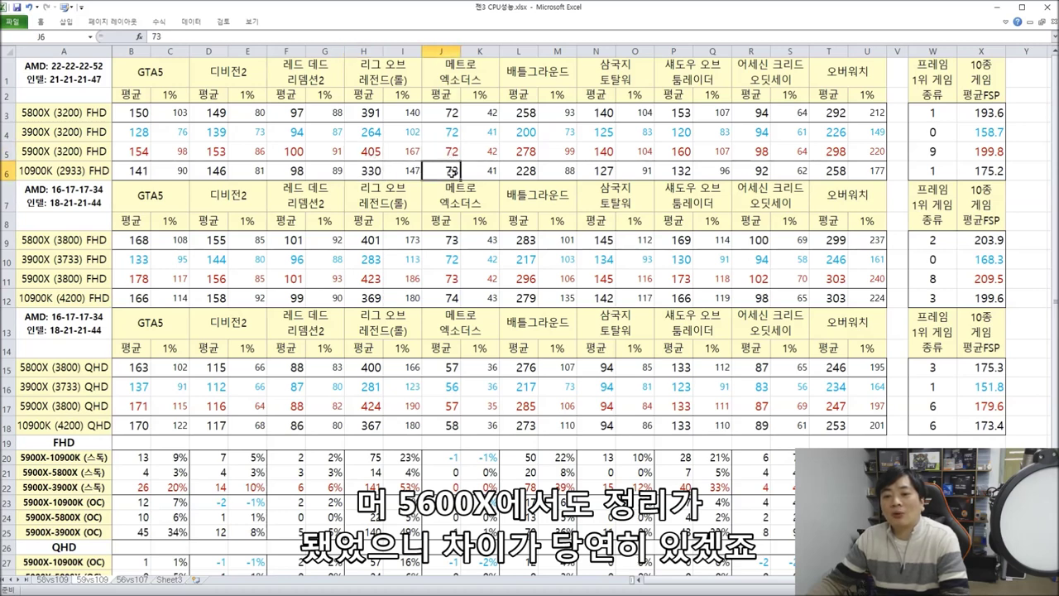
pyautogui.moveTo(451, 114); pyautogui.dragTo(442, 169)
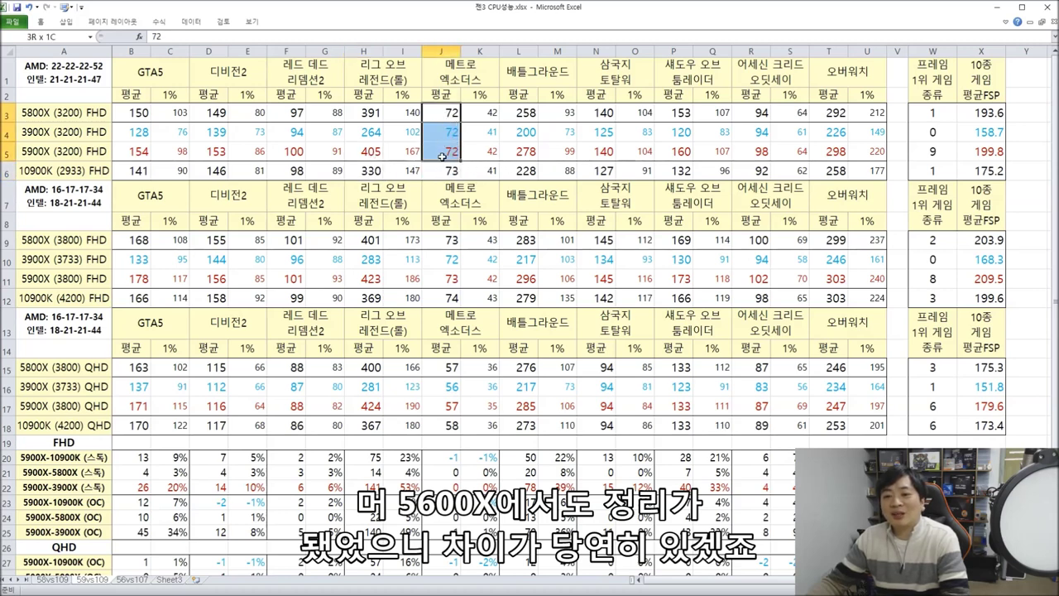
pyautogui.click(442, 169)
pyautogui.click(533, 171)
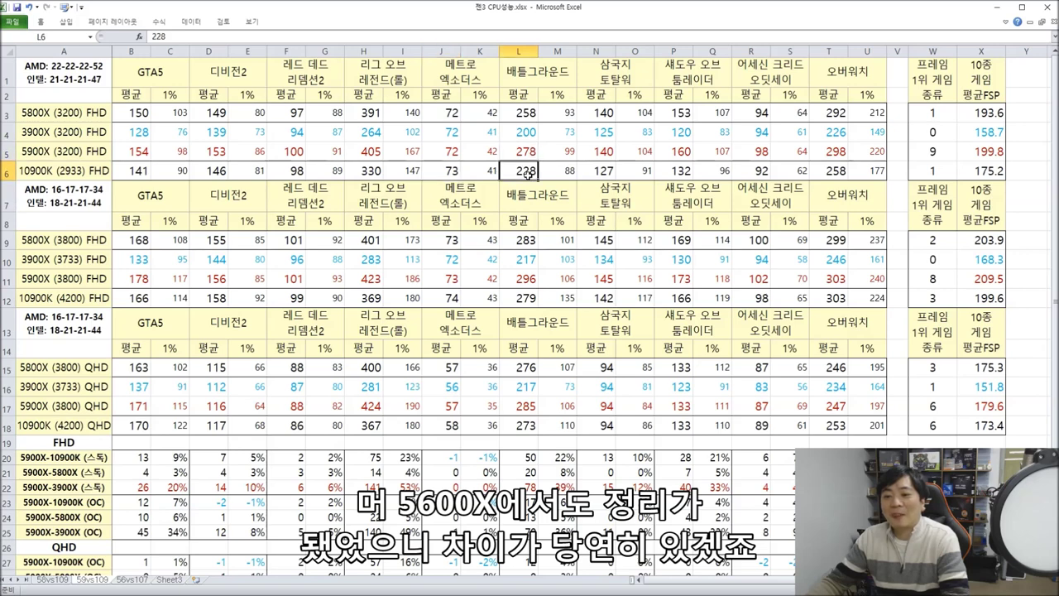
pyautogui.click(610, 170)
pyautogui.click(677, 170)
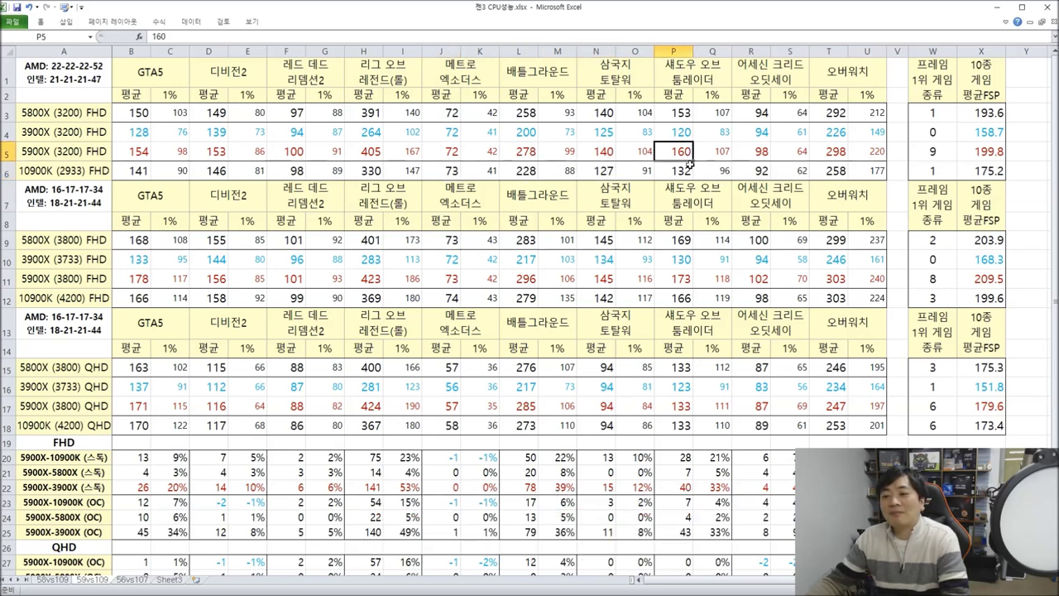
pyautogui.click(766, 172)
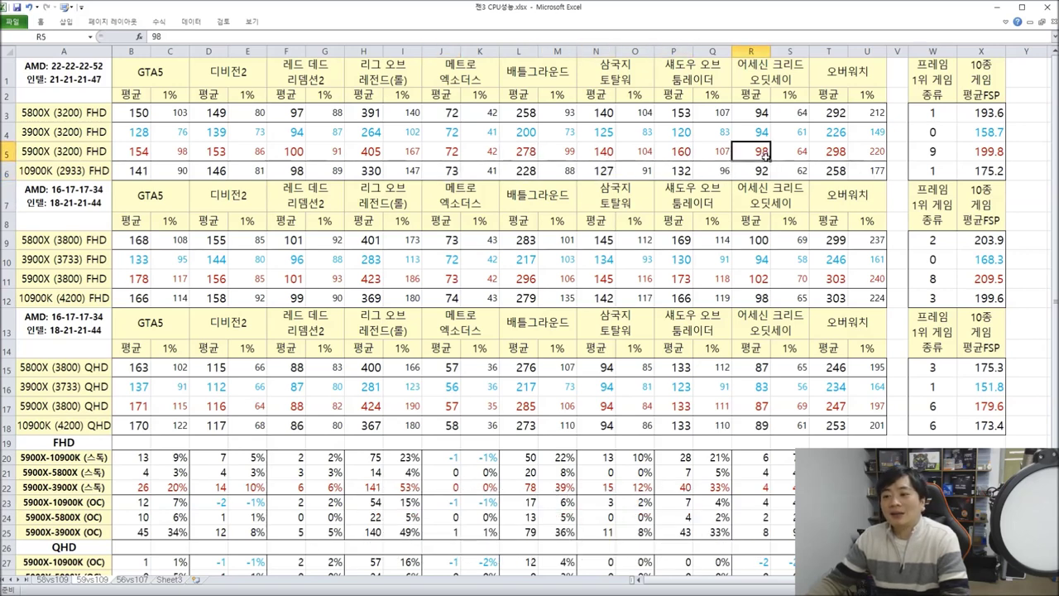
pyautogui.click(839, 170)
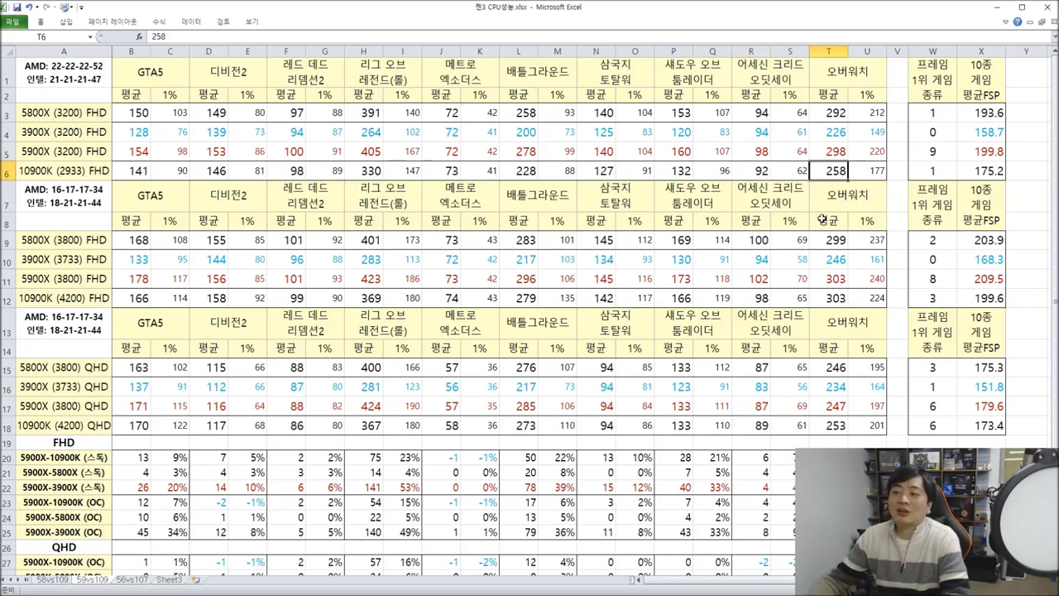
# - Highlight the whole 10900K (2933) FHD row and compare its ten-game average with that of the 5900X (3200)
pyautogui.click(1017, 171)
pyautogui.hotkey('shift', 'Left')
pyautogui.hotkey('shift', 'Left')
pyautogui.hotkey('shift', 'Left')
pyautogui.hotkey('shift', 'Left')
pyautogui.hotkey('shift', 'Left')
pyautogui.hotkey('shift', 'Left')
pyautogui.hotkey('shift', 'Left')
pyautogui.hotkey('shift', 'Left')
pyautogui.hotkey('shift', 'Left')
pyautogui.hotkey('shift', 'Left')
pyautogui.hotkey('shift', 'Left')
pyautogui.hotkey('shift', 'Left')
pyautogui.hotkey('shift', 'Left')
pyautogui.hotkey('shift', 'Left')
pyautogui.hotkey('shift', 'Left')
pyautogui.hotkey('shift', 'Left')
pyautogui.hotkey('shift', 'Left')
pyautogui.hotkey('shift', 'Left')
pyautogui.hotkey('shift', 'Left')
pyautogui.hotkey('shift', 'Left')
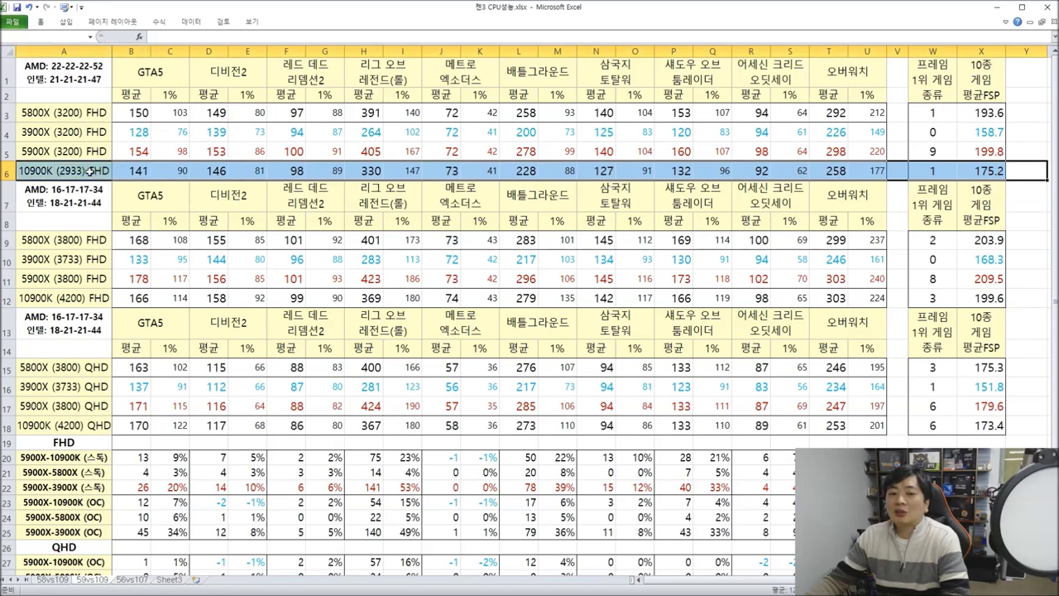
pyautogui.click(991, 171)
pyautogui.click(991, 156)
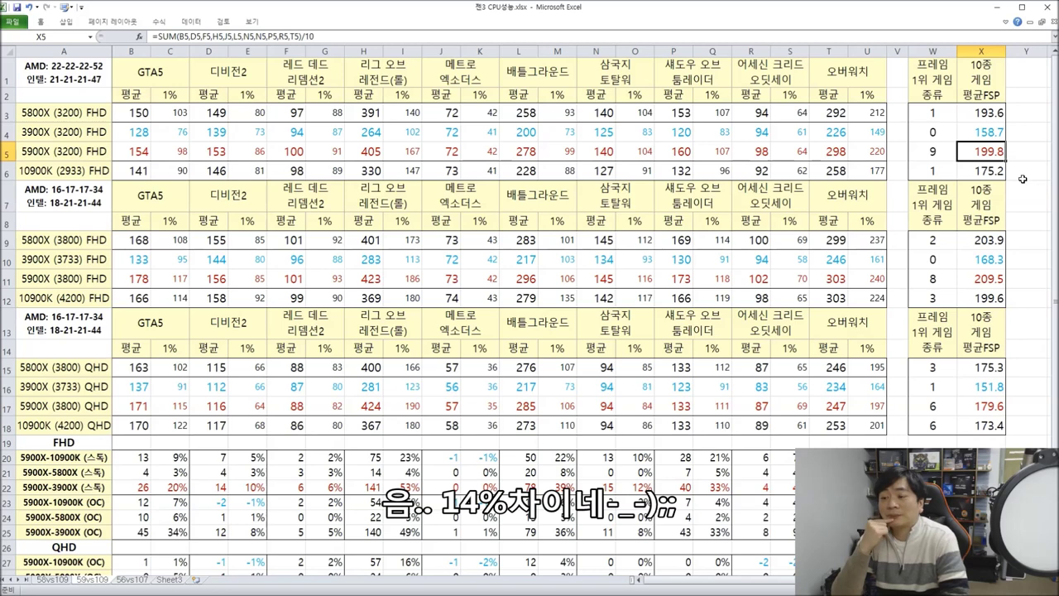
# - Highlight the first FHD block from 5800X (3200) to 10900K (2933), including the first-place counts and ten-game averages
pyautogui.click(79, 171)
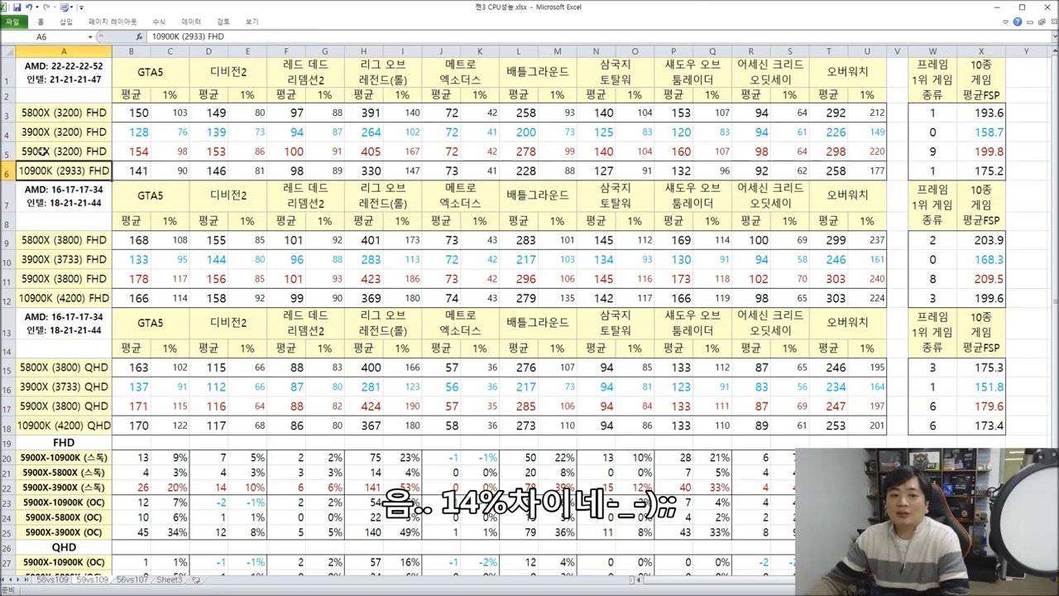
pyautogui.click(38, 112)
pyautogui.moveTo(54, 120); pyautogui.dragTo(1022, 170)
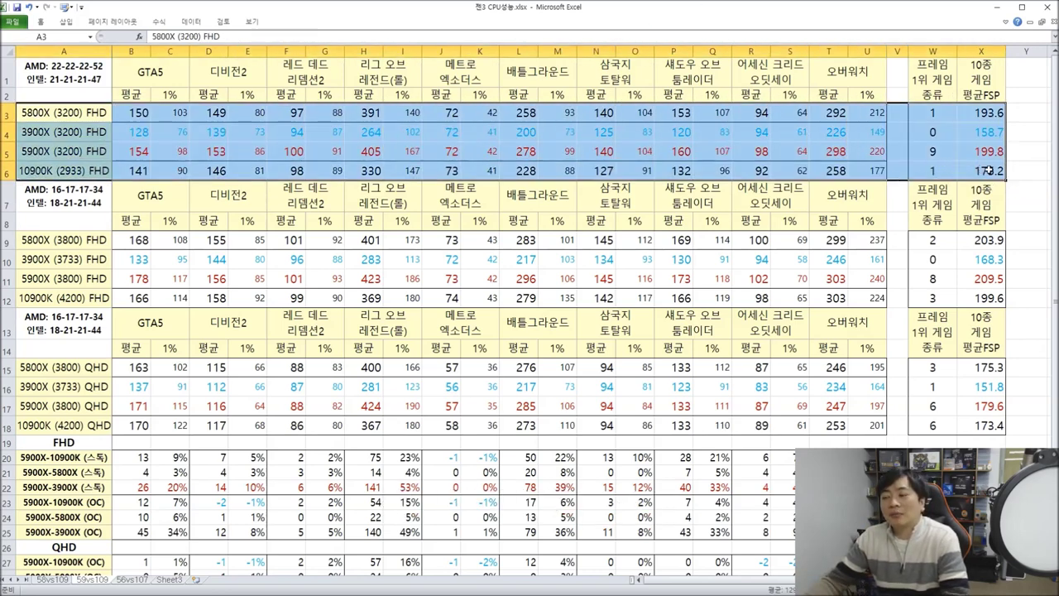
pyautogui.click(1025, 153)
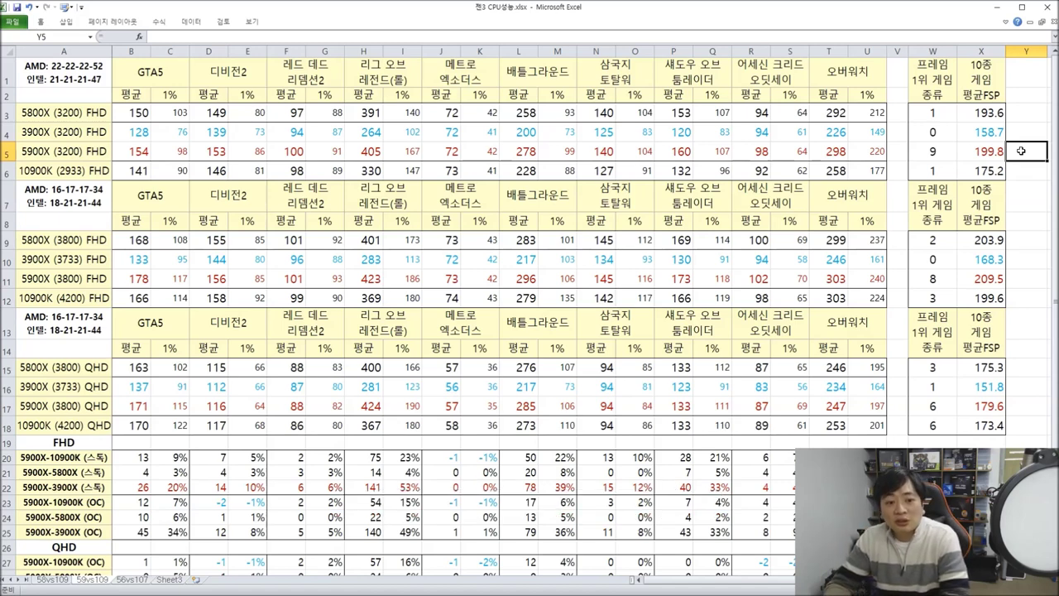
# - Highlight the 3900X (3733) and 5900X (3800) FHD game results and check their ten-game averages
pyautogui.click(91, 259)
pyautogui.moveTo(122, 259); pyautogui.dragTo(25, 258)
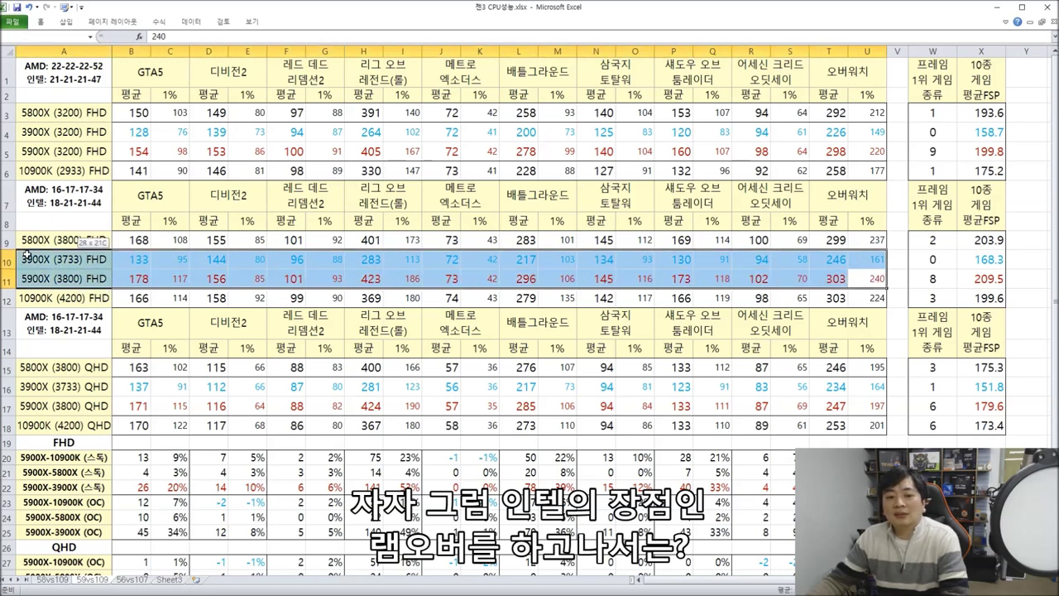
pyautogui.click(980, 258)
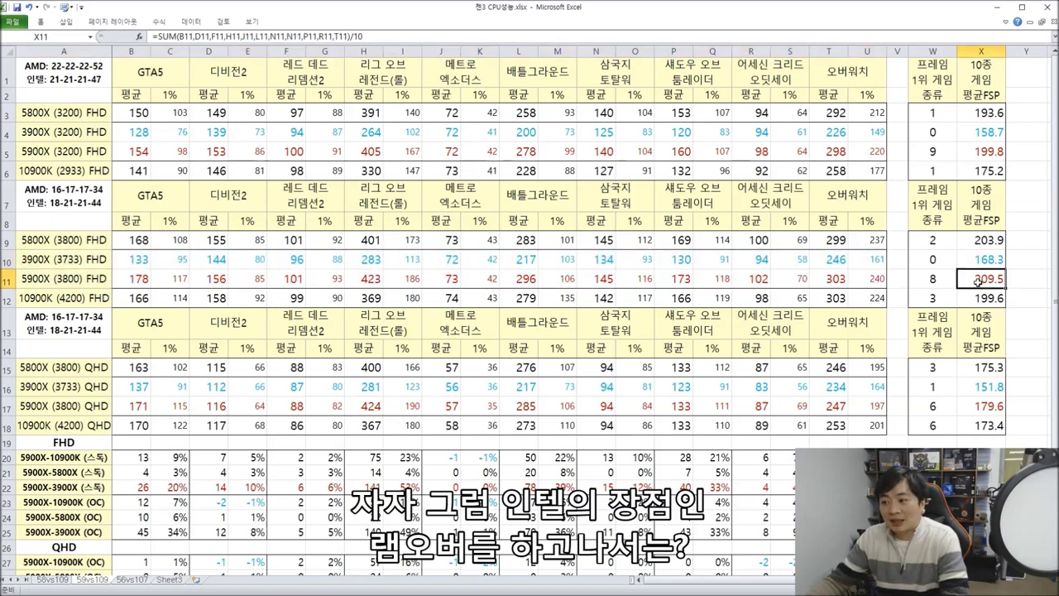
pyautogui.click(997, 280)
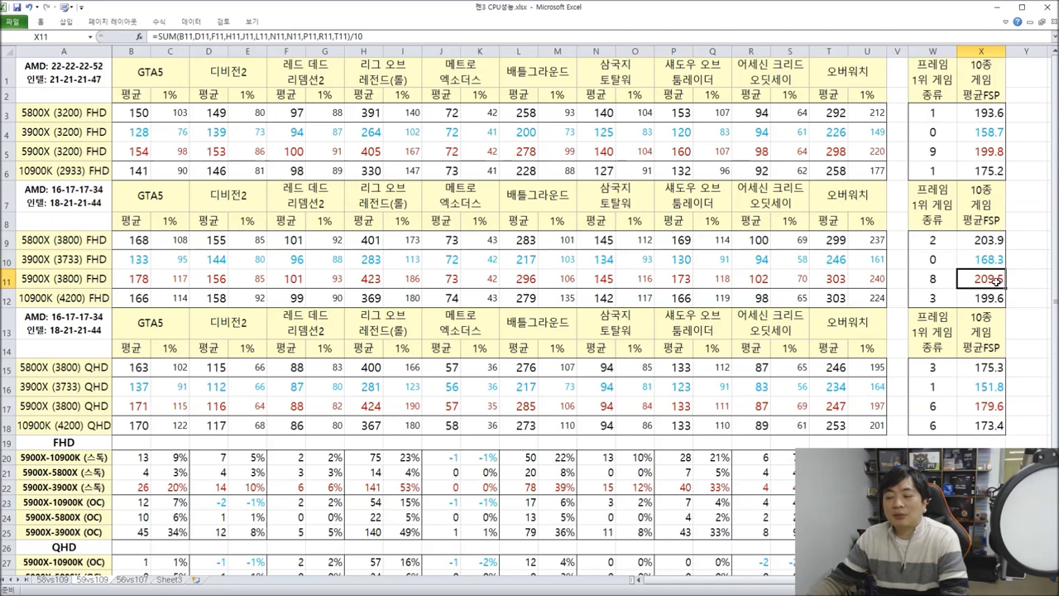
# - Compare the 3900X FHD ten-game averages at 3200 and 3733 memory, highlighting the 3900X (3200) row
pyautogui.click(996, 134)
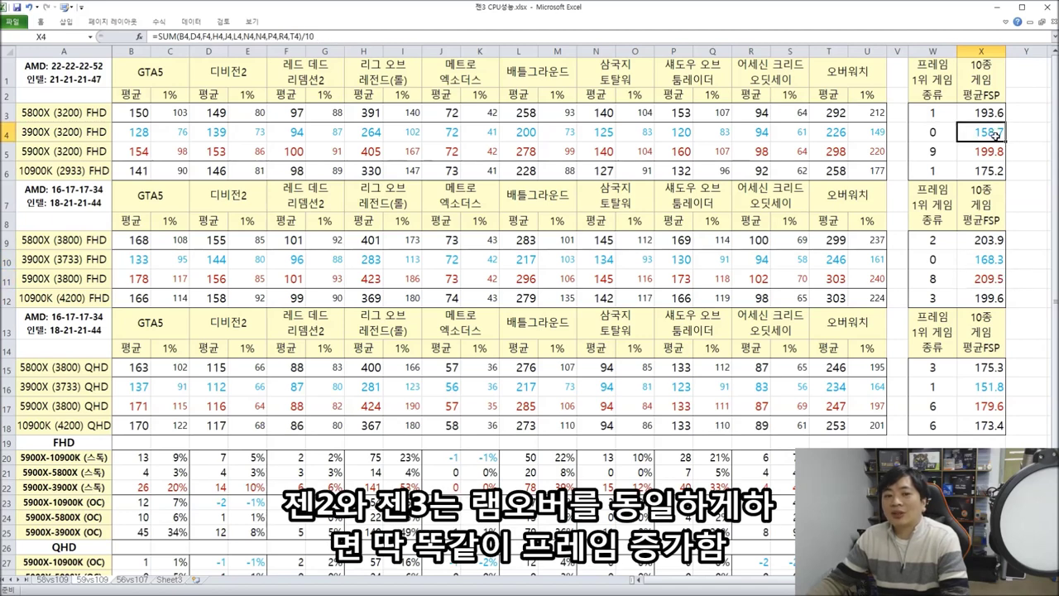
pyautogui.moveTo(43, 134); pyautogui.dragTo(997, 131)
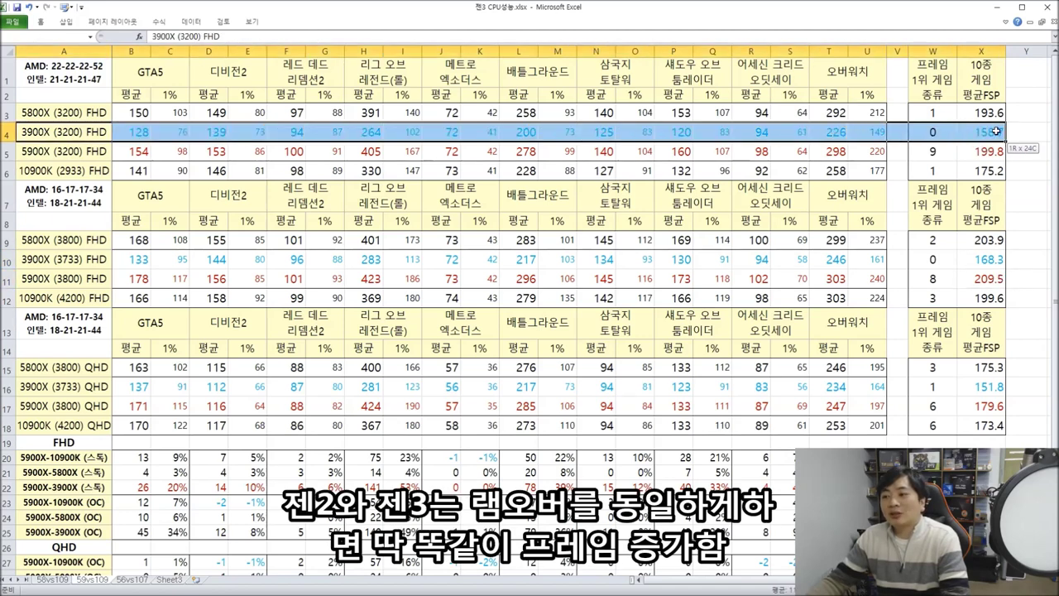
pyautogui.moveTo(1016, 259); pyautogui.dragTo(986, 260)
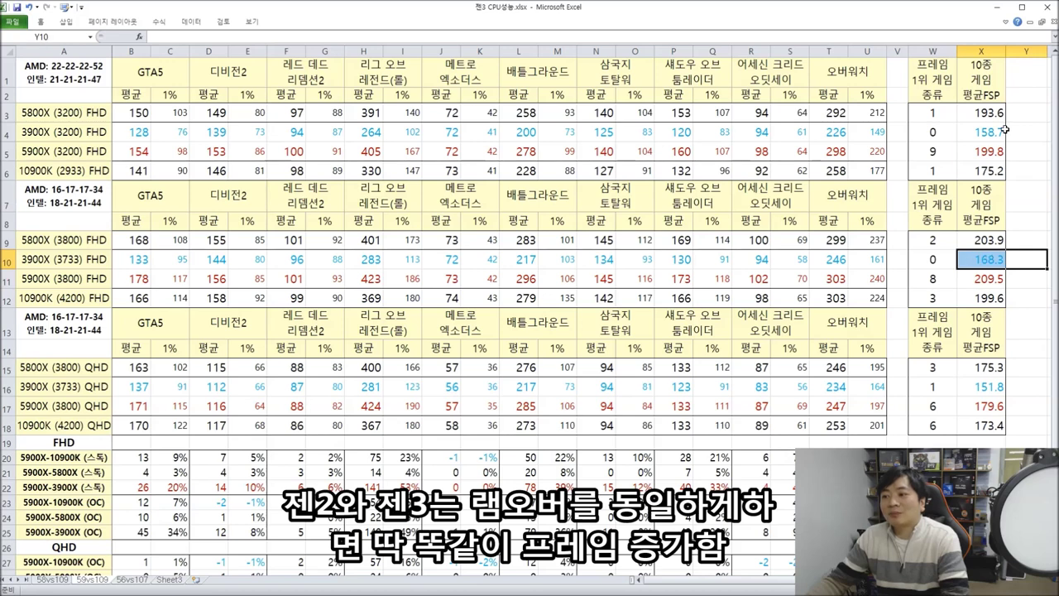
pyautogui.click(1004, 130)
pyautogui.click(990, 252)
# - Compare the 5900X FHD ten-game averages at 3200 and 3800 memory, highlighting the 5900X row of each block
pyautogui.click(44, 150)
pyautogui.moveTo(135, 150); pyautogui.dragTo(985, 152)
pyautogui.click(985, 154)
pyautogui.click(983, 280)
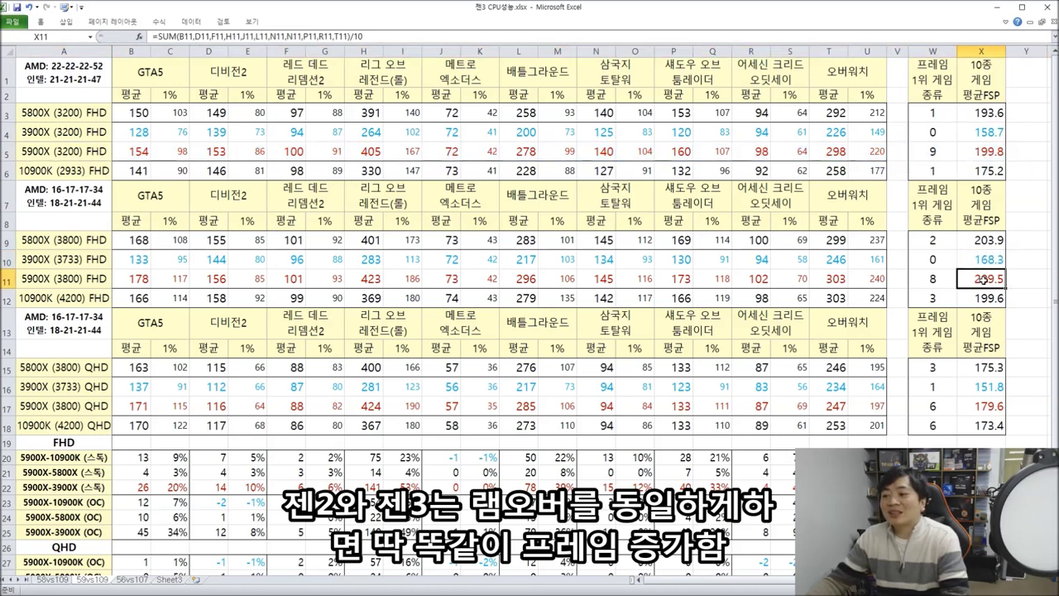
pyautogui.moveTo(983, 280); pyautogui.dragTo(126, 274)
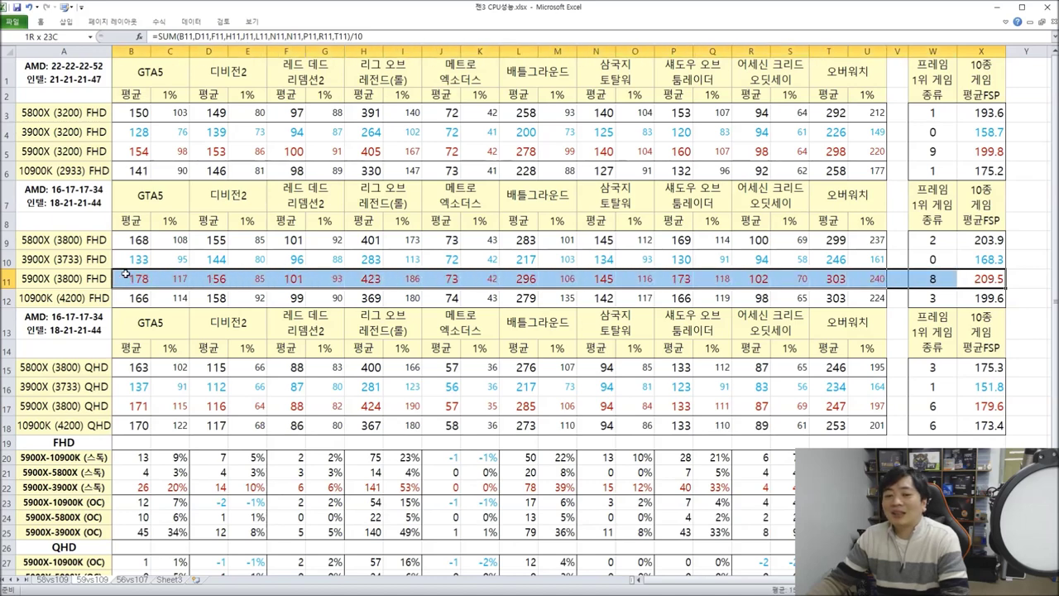
# - Compare the 10900K FHD ten-game averages at 2933 and 4200, and highlight the 5900X (3800) and 10900K (4200) rows together
pyautogui.click(1001, 170)
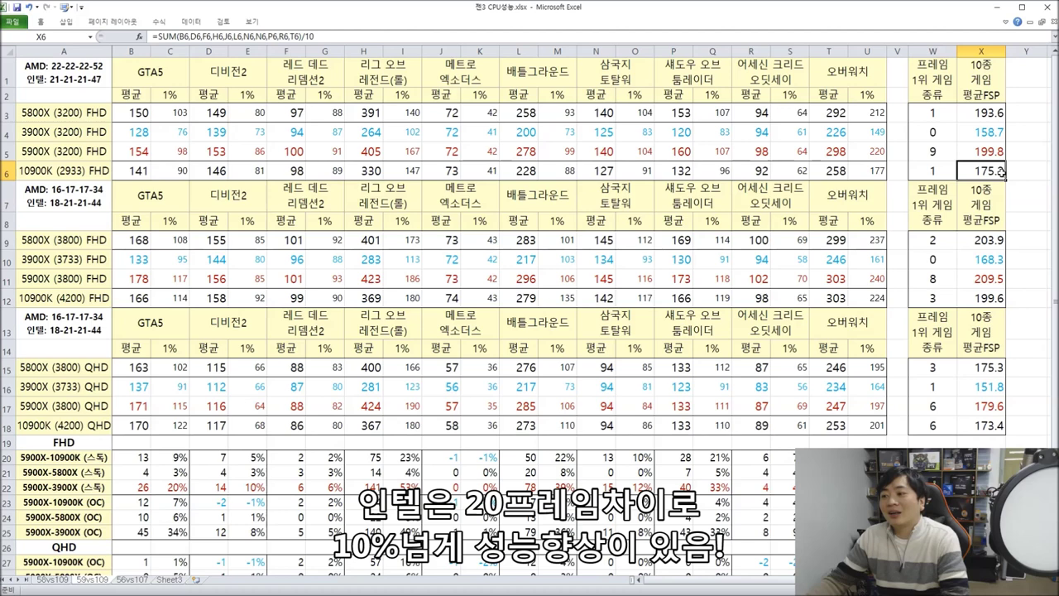
pyautogui.click(989, 299)
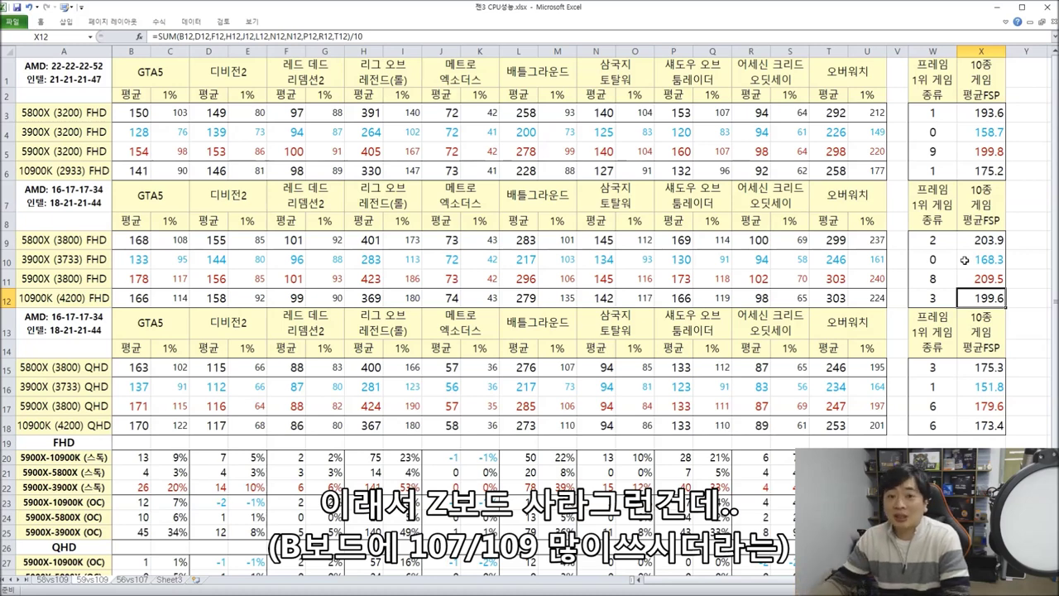
pyautogui.moveTo(989, 294); pyautogui.dragTo(74, 298)
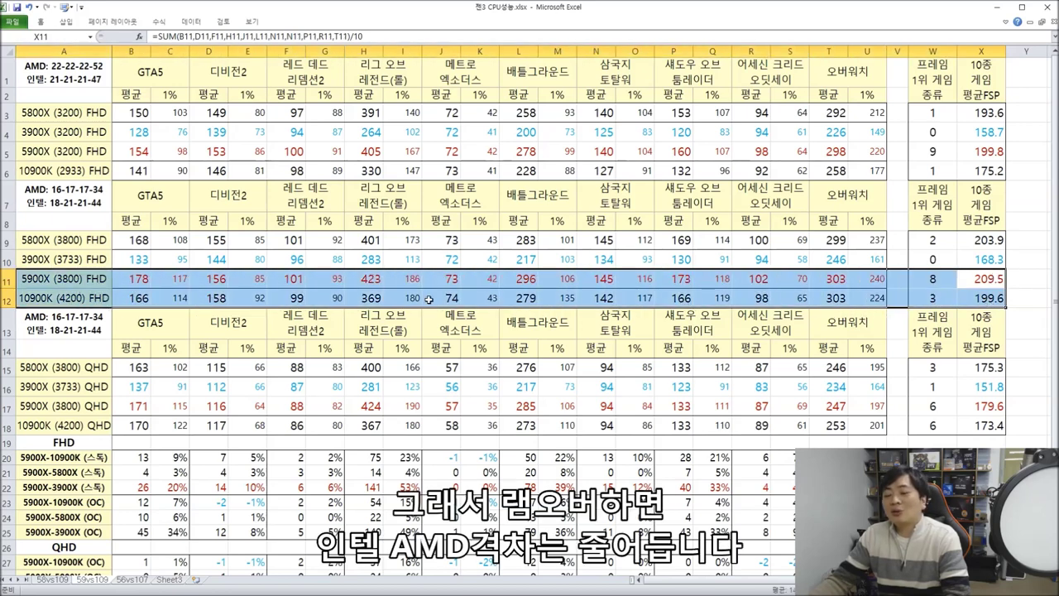
# - Highlight the 5900X (3800) and 10900K (4200) FHD rows one at a time to compare them
pyautogui.click(993, 296)
pyautogui.moveTo(45, 279); pyautogui.dragTo(979, 285)
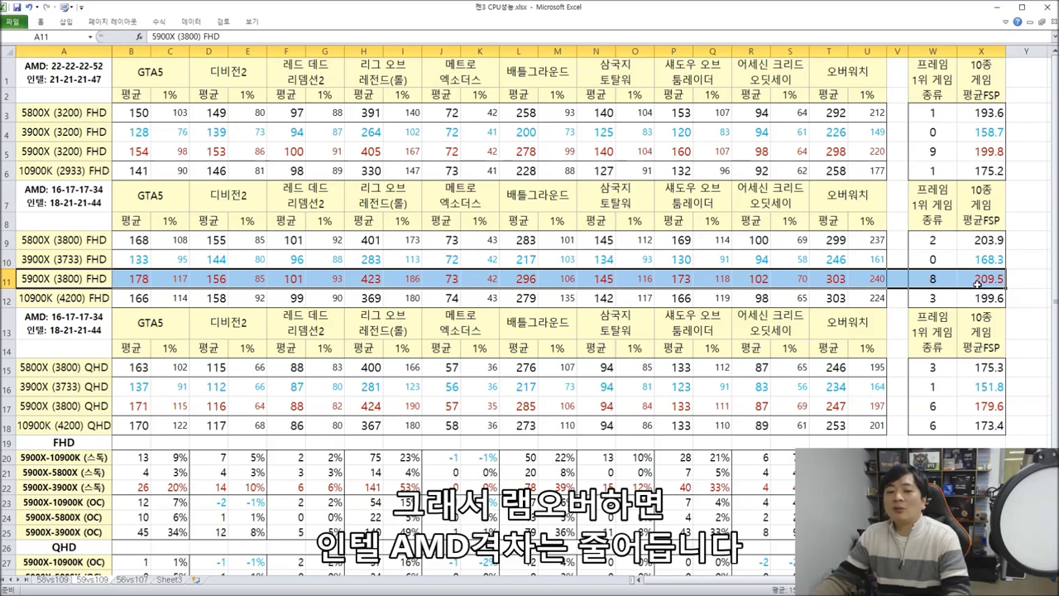
pyautogui.moveTo(33, 298); pyautogui.dragTo(925, 298)
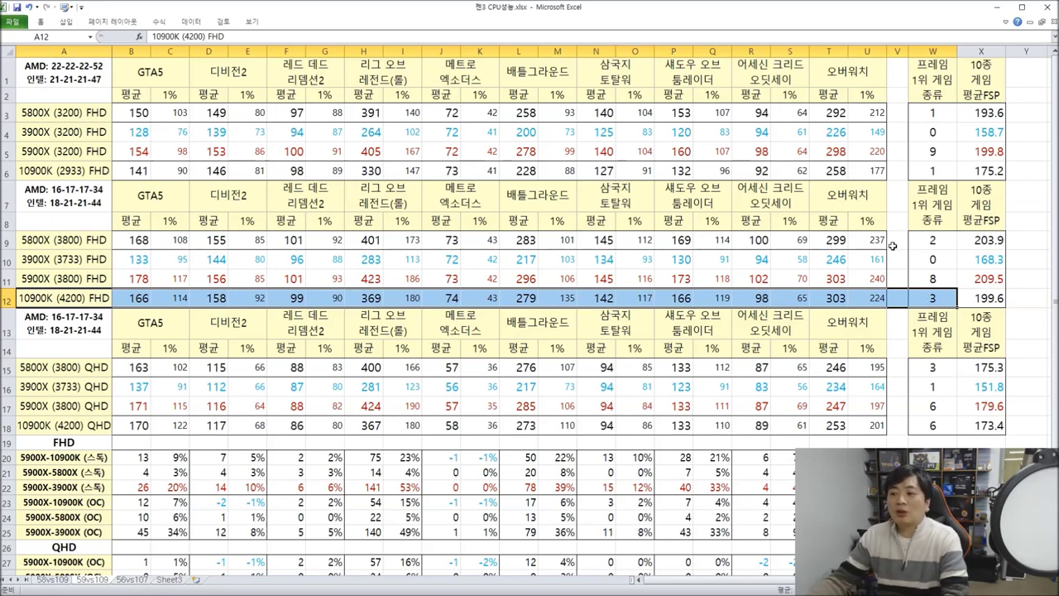
# - Compare the first-place game counts of the 5900X (3800) and 10900K (4200) at FHD, highlighting each row
pyautogui.click(936, 225)
pyautogui.doubleClick(939, 191)
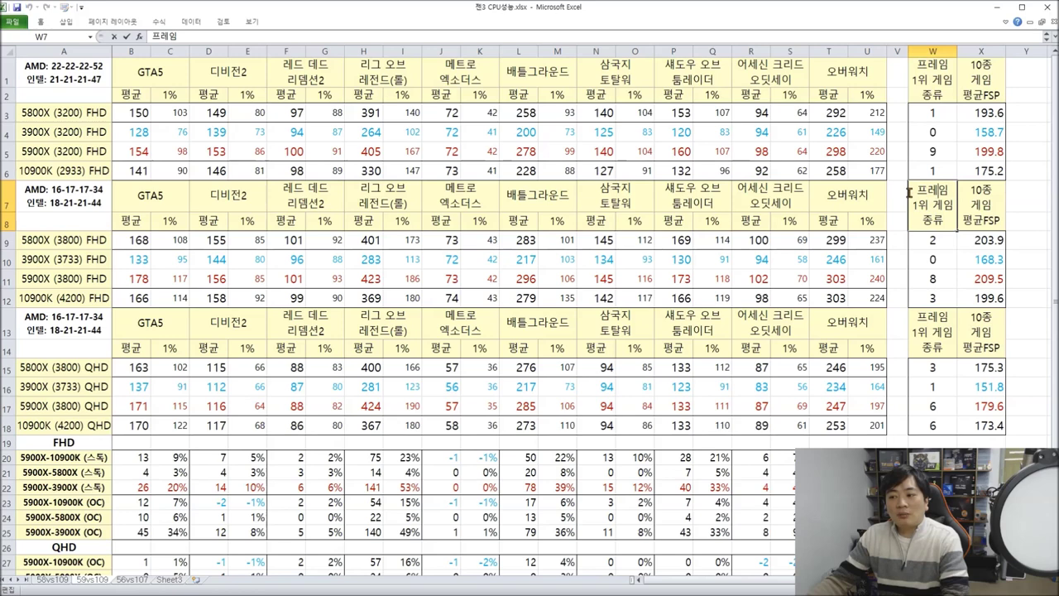
pyautogui.doubleClick(913, 192)
pyautogui.click(943, 281)
pyautogui.doubleClick(942, 279)
pyautogui.click(868, 280)
pyautogui.moveTo(868, 280); pyautogui.dragTo(132, 279)
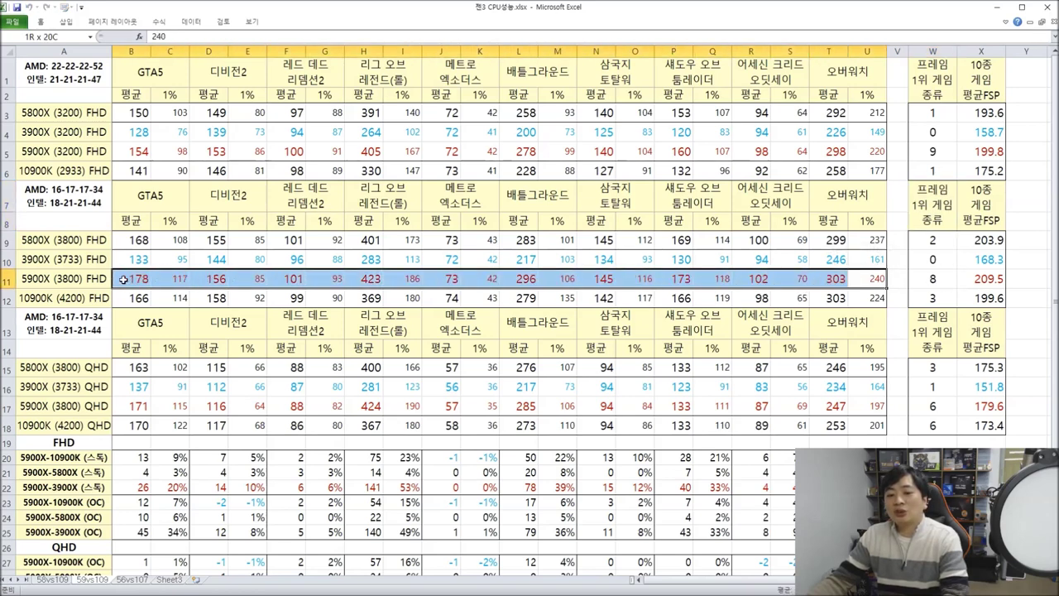
pyautogui.click(944, 279)
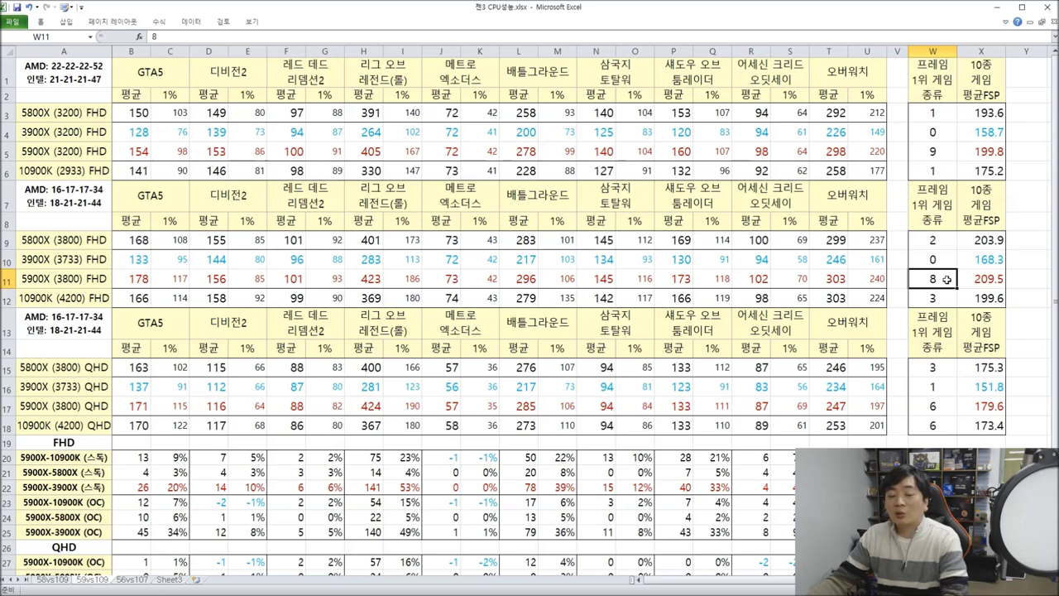
pyautogui.click(942, 298)
pyautogui.moveTo(83, 300); pyautogui.dragTo(929, 300)
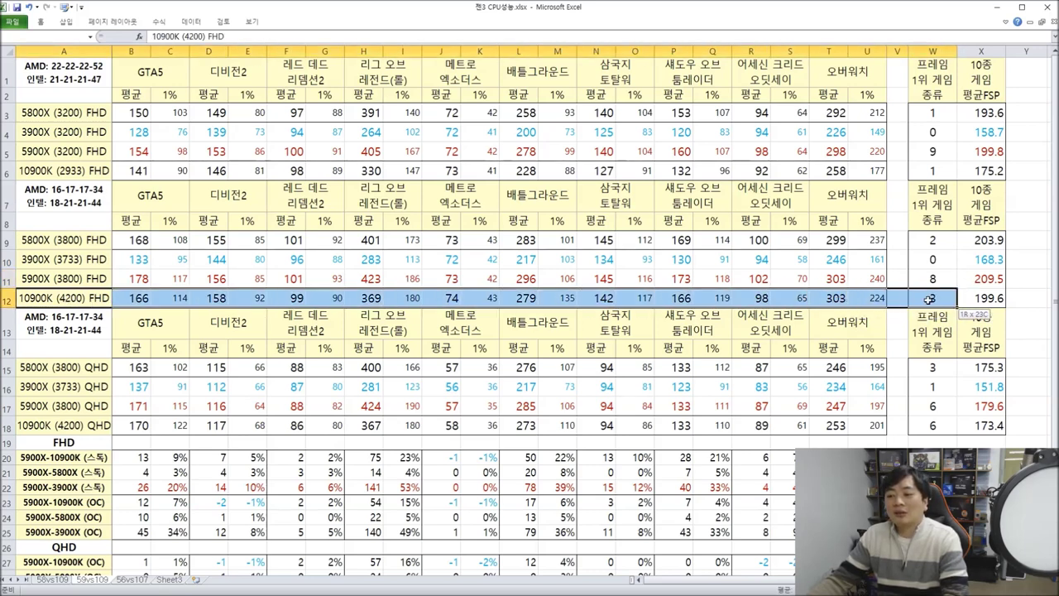
# - Compare the 5900X (3800) and 10900K (4200) FHD results in 오버워치, 삼국지 토탈워, 섀도우 오브 툼레이더 and 메트로 엑소더스
pyautogui.click(836, 298)
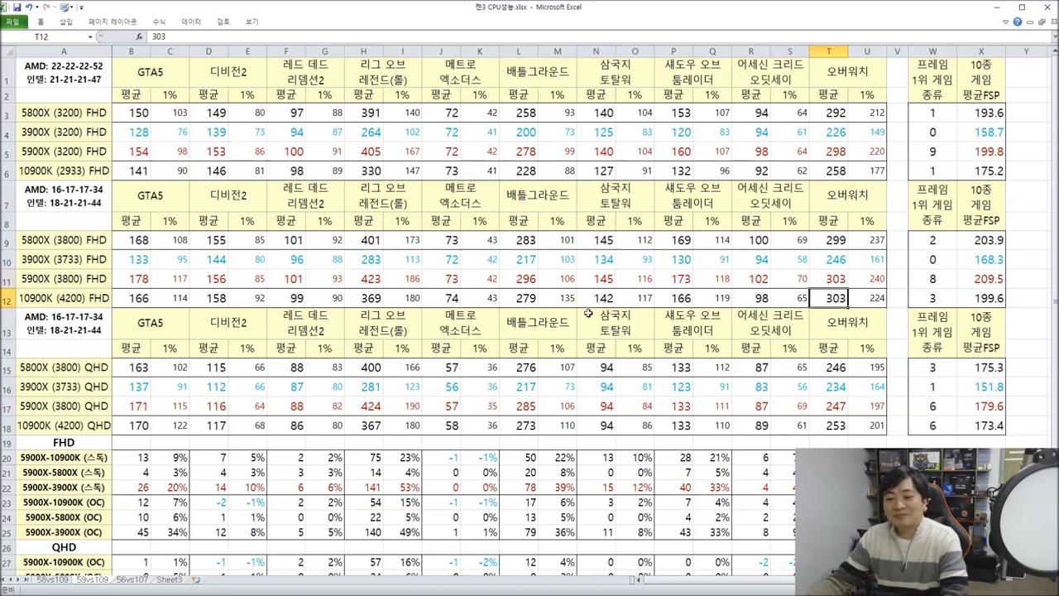
pyautogui.click(611, 279)
pyautogui.click(674, 281)
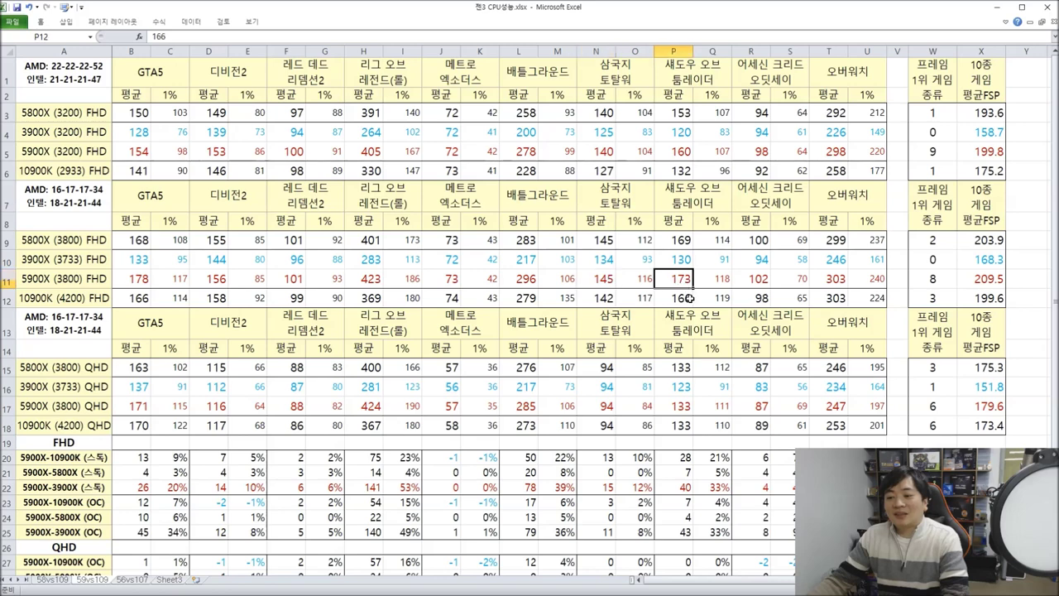
pyautogui.click(470, 285)
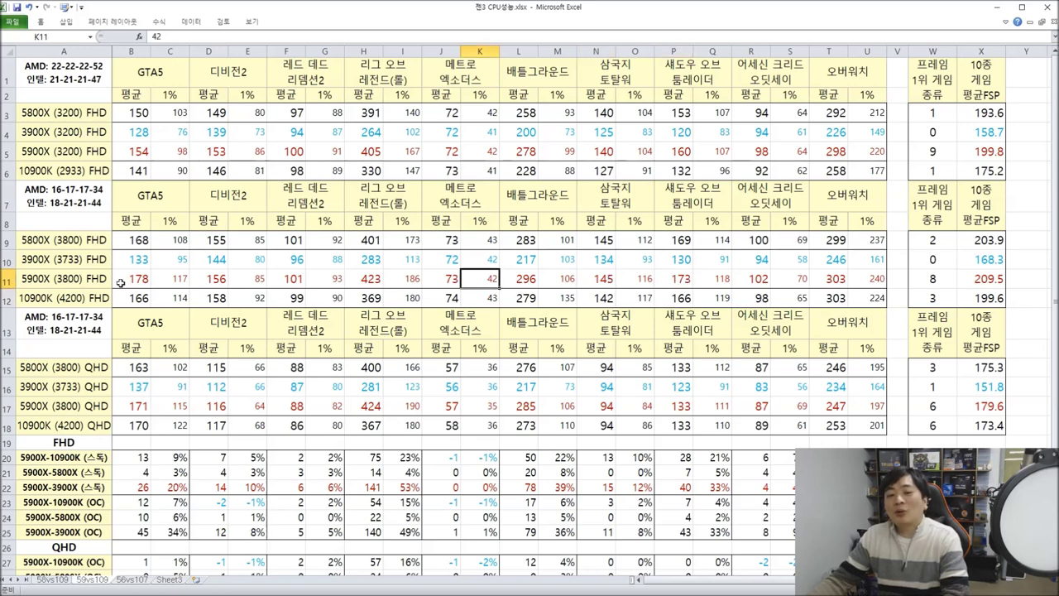
# - Highlight the 5900X (3800) FHD game results and the whole 3900X (3733) FHD row for comparison
pyautogui.moveTo(38, 278); pyautogui.dragTo(882, 280)
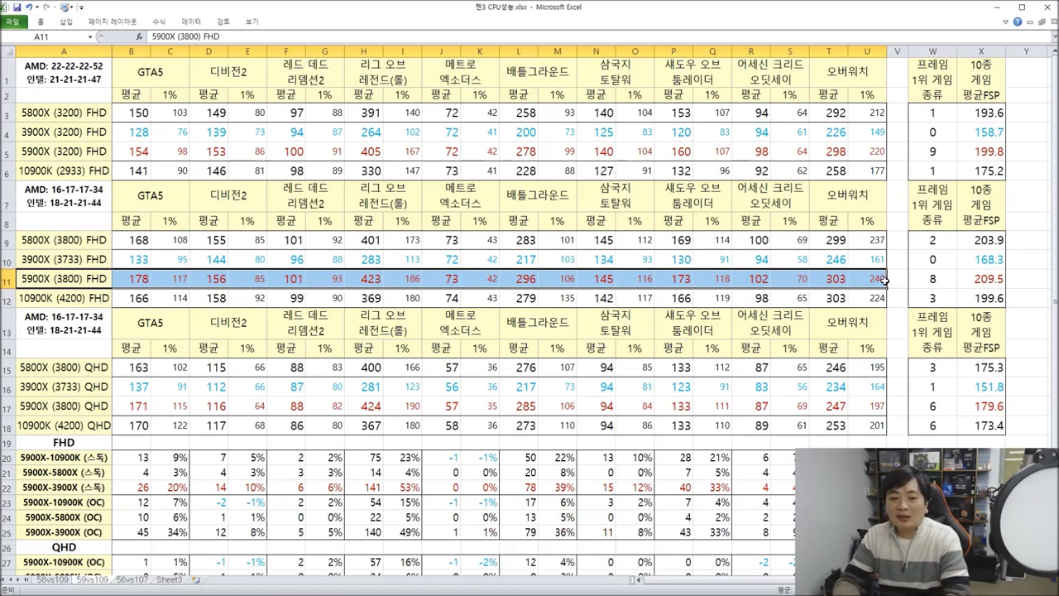
pyautogui.moveTo(56, 259); pyautogui.dragTo(958, 259)
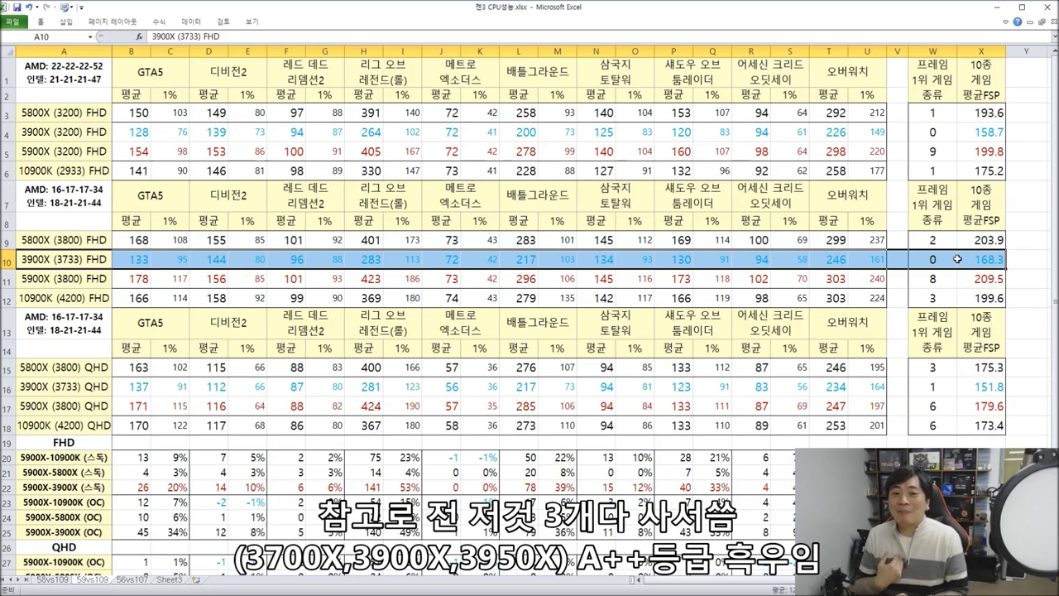
# - Highlight the whole 5900X (3800) FHD row and the whole 5800X (3800) FHD row one after the other
pyautogui.moveTo(37, 278); pyautogui.dragTo(877, 286)
pyautogui.moveTo(991, 280); pyautogui.dragTo(41, 281)
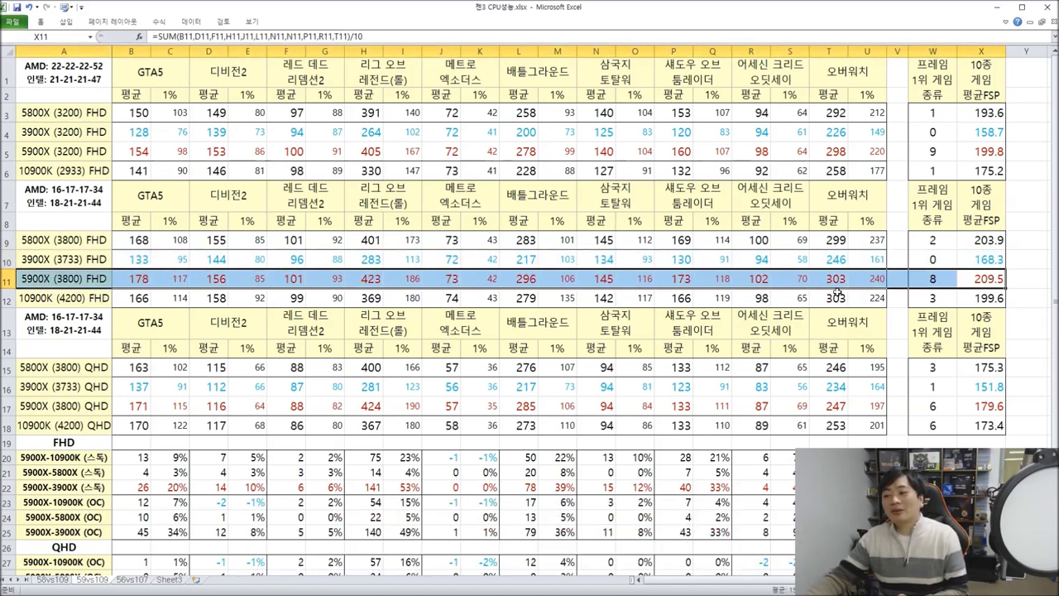
pyautogui.moveTo(41, 242); pyautogui.dragTo(991, 252)
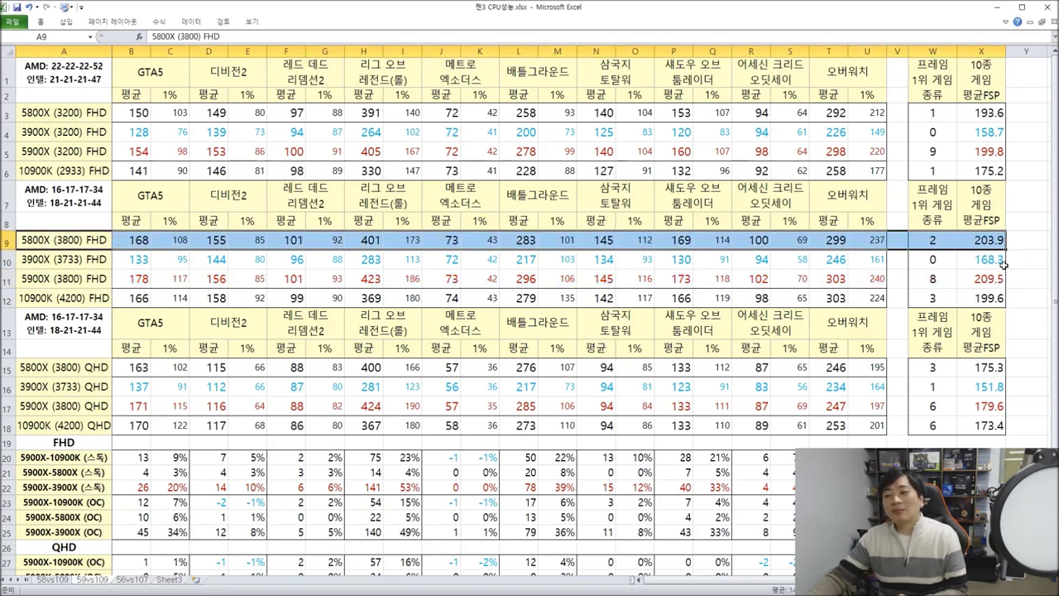
# - Compare the ten-game FHD averages of the 5900X (3800) and 5800X (3800), also highlighting the 10900K (4200) FHD row
pyautogui.click(1001, 279)
pyautogui.click(997, 244)
pyautogui.click(996, 276)
pyautogui.click(996, 243)
pyautogui.moveTo(41, 298); pyautogui.dragTo(1038, 297)
pyautogui.click(995, 281)
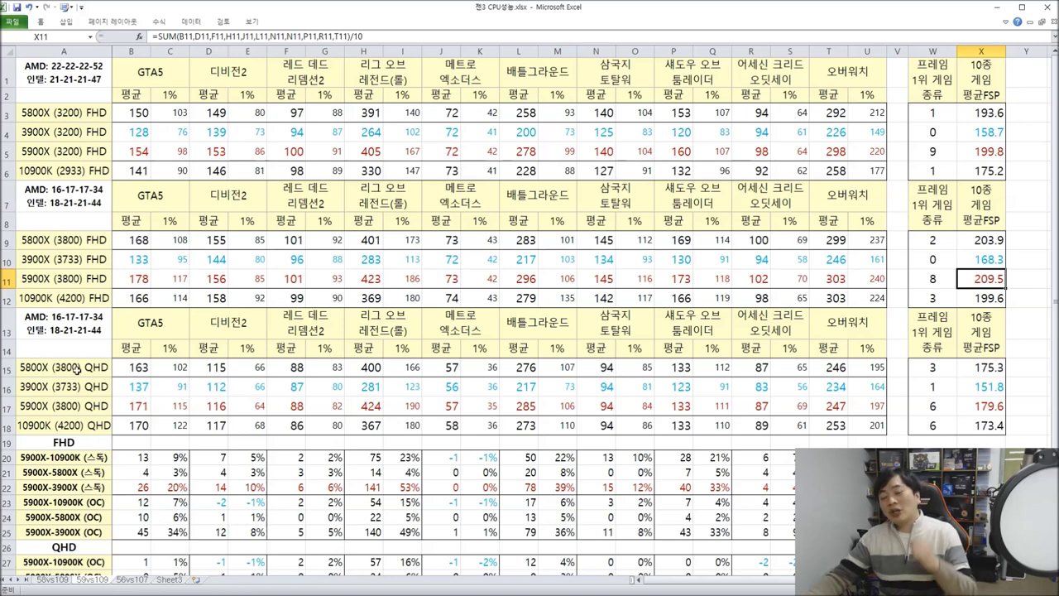
# - Highlight the QHD game results of all four CPUs and their ten-game QHD averages
pyautogui.click(138, 369)
pyautogui.moveTo(138, 369); pyautogui.dragTo(869, 443)
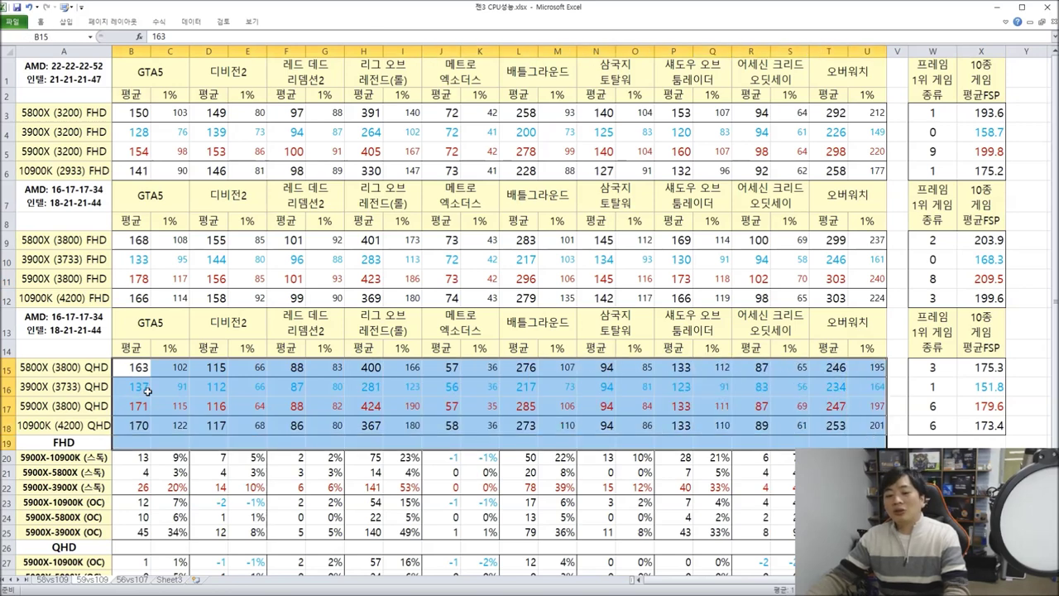
pyautogui.moveTo(138, 369); pyautogui.dragTo(144, 426)
pyautogui.moveTo(993, 367); pyautogui.dragTo(1002, 425)
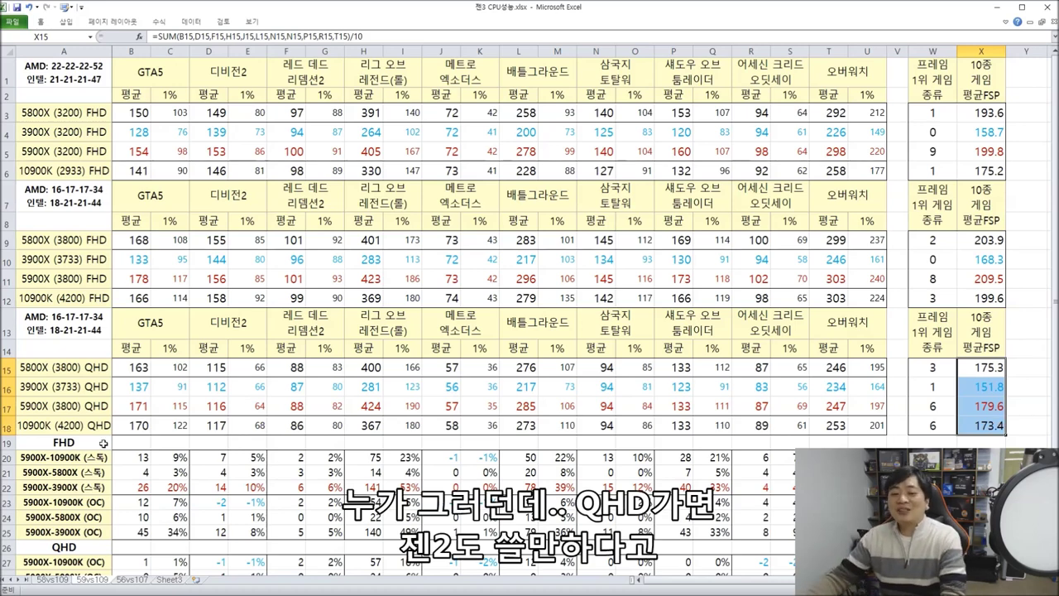
# - Highlight the 3900X (3733) QHD row and compare its ten-game average with that of the 5800X (3800)
pyautogui.moveTo(48, 387); pyautogui.dragTo(989, 389)
pyautogui.click(993, 371)
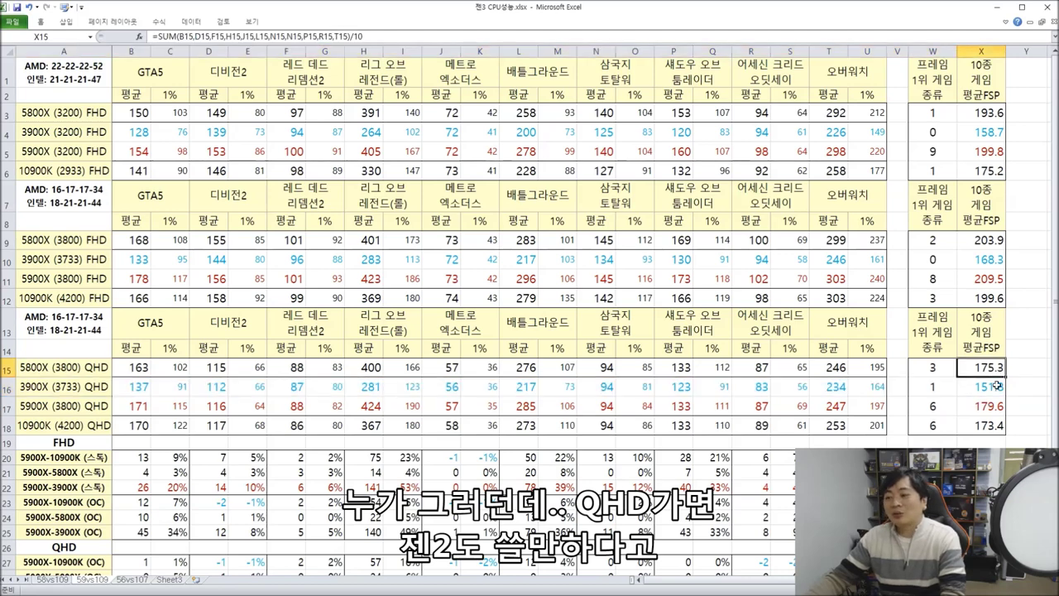
pyautogui.click(991, 385)
pyautogui.click(993, 369)
pyautogui.click(995, 387)
pyautogui.click(994, 369)
pyautogui.click(996, 388)
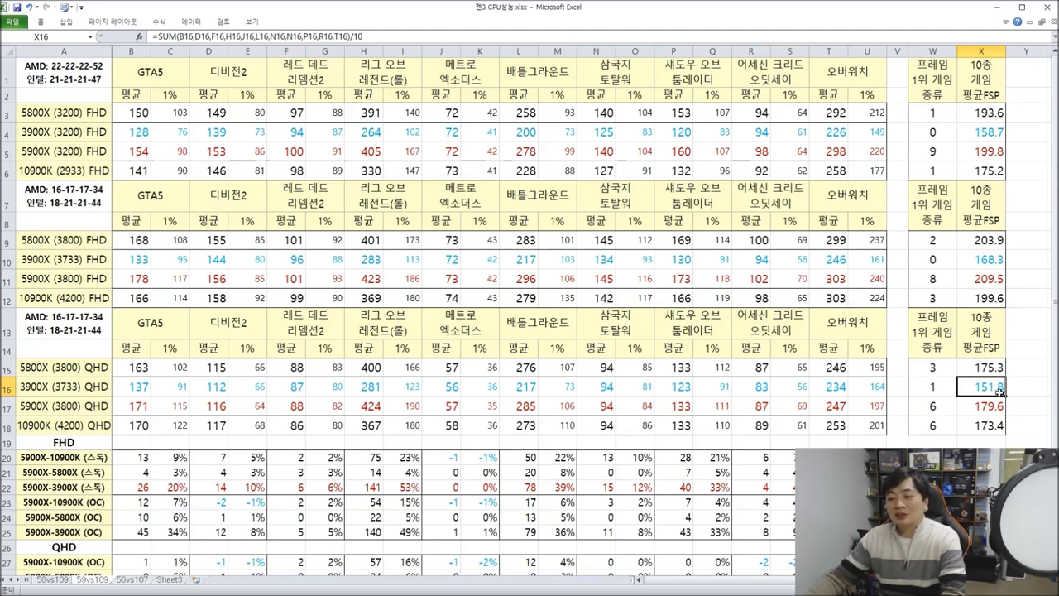
pyautogui.click(996, 369)
pyautogui.click(996, 388)
pyautogui.click(996, 370)
pyautogui.click(995, 387)
pyautogui.click(995, 369)
pyautogui.click(996, 387)
pyautogui.click(996, 369)
pyautogui.click(996, 387)
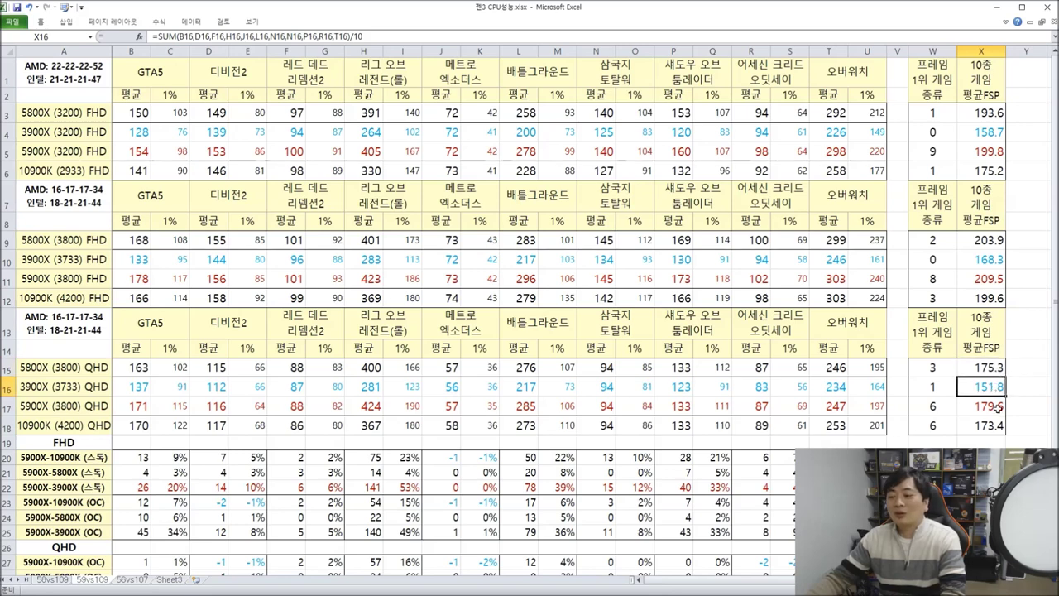
# - Compare the ten-game QHD averages of the 5900X (3800) and 3900X (3733) by selecting them alternately
pyautogui.click(998, 407)
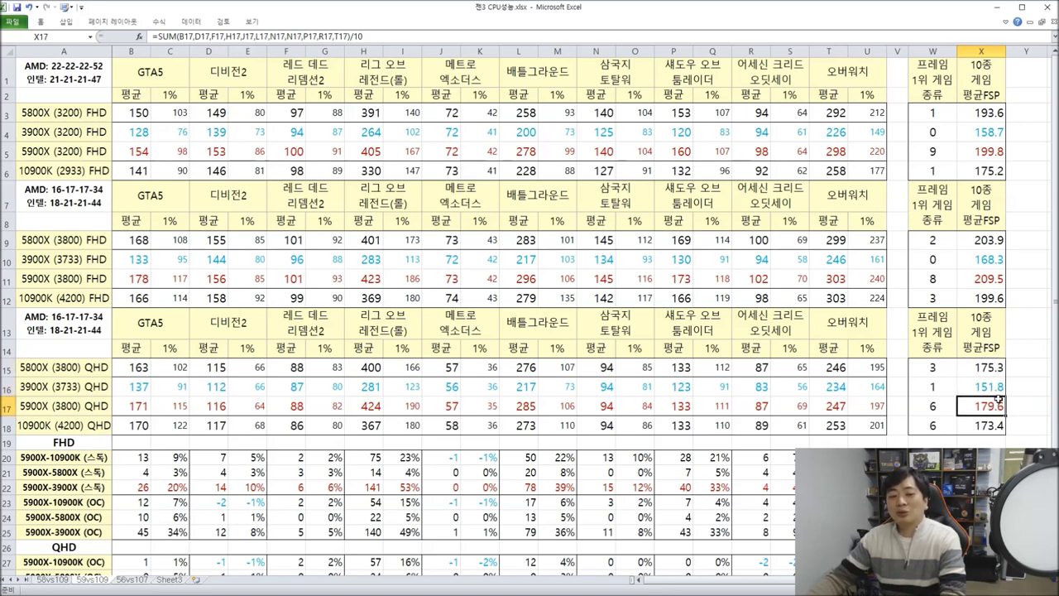
pyautogui.click(998, 386)
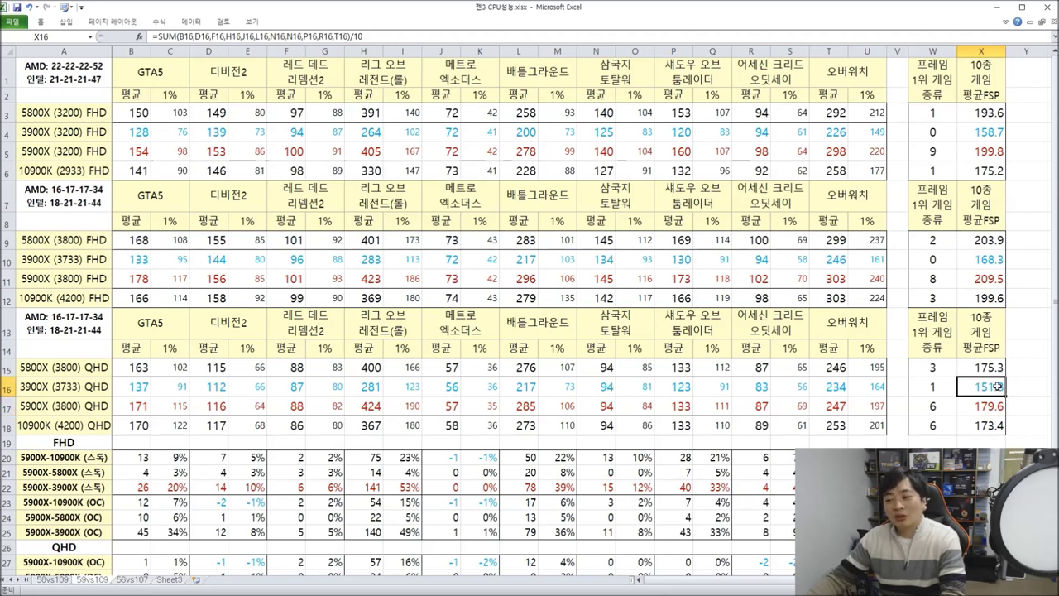
pyautogui.click(994, 404)
pyautogui.click(997, 385)
pyautogui.click(1000, 404)
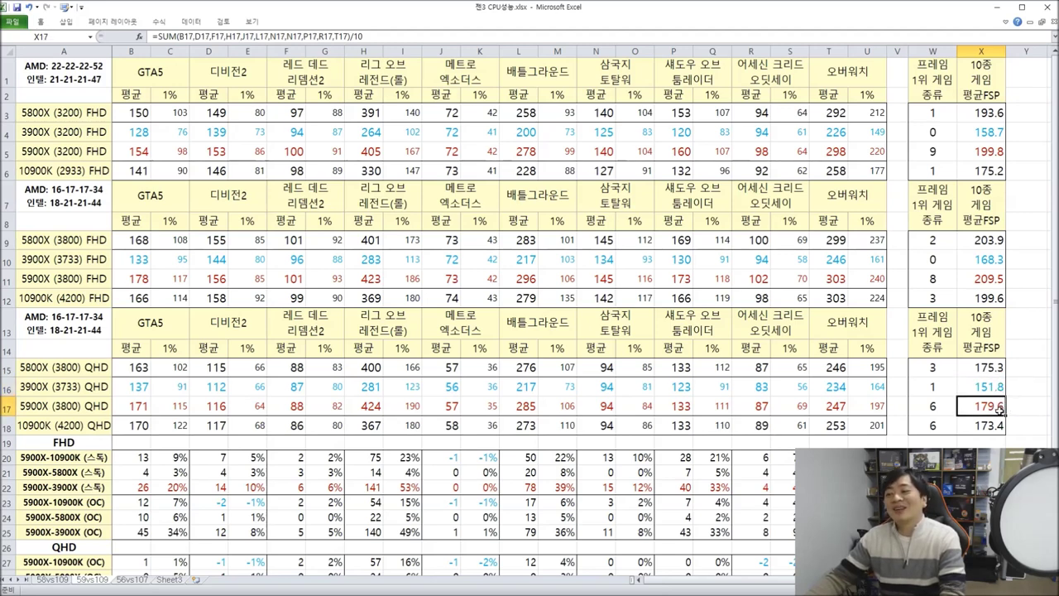
pyautogui.click(995, 386)
pyautogui.click(993, 405)
pyautogui.click(995, 386)
pyautogui.click(993, 406)
# - Highlight the 3900X (3733) QHD row, the 5800X to 5900X QHD rows together, and the 10900K (4200) QHD row
pyautogui.moveTo(1022, 386); pyautogui.dragTo(91, 393)
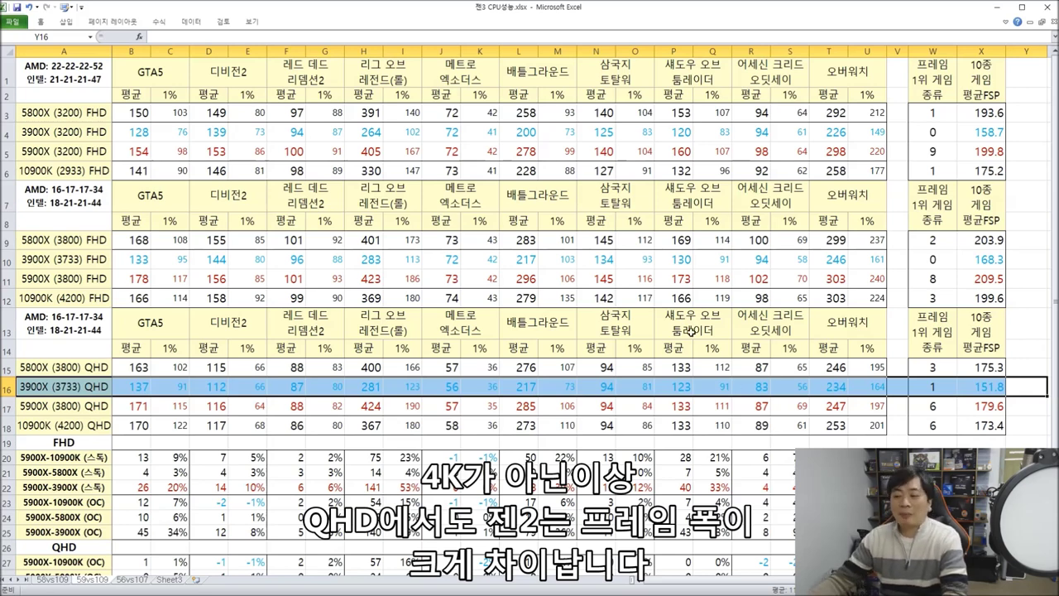
pyautogui.moveTo(981, 406); pyautogui.dragTo(91, 366)
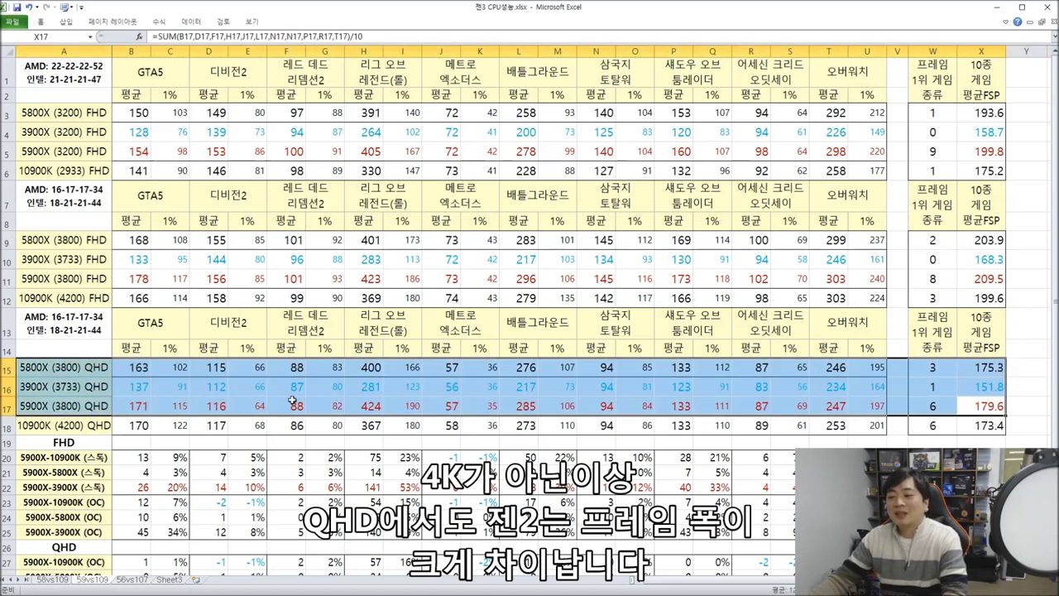
pyautogui.moveTo(1016, 427); pyautogui.dragTo(70, 429)
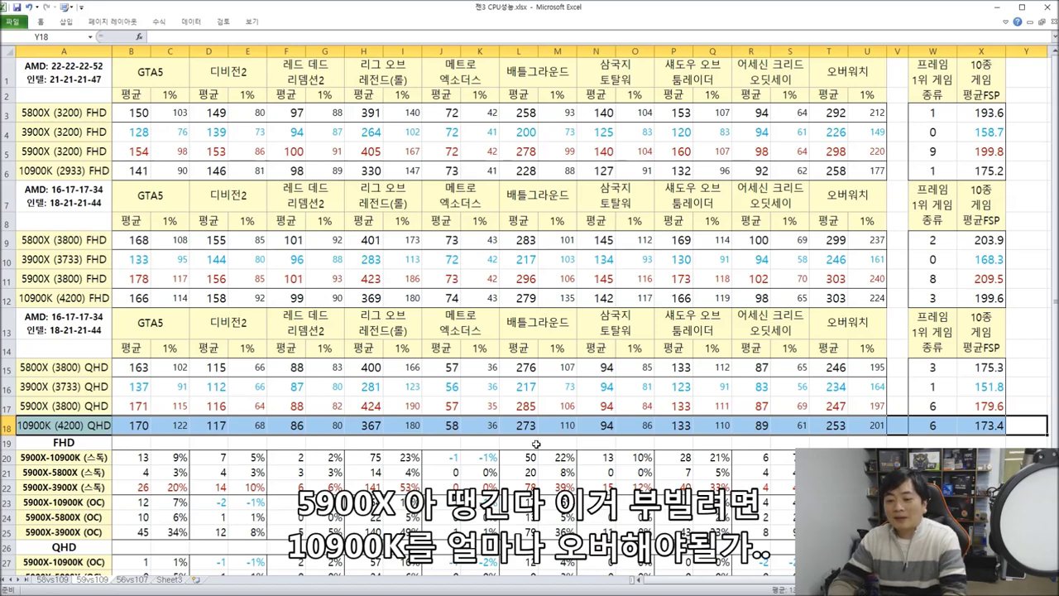
# - Compare the QHD first-place game counts of the 5900X (3800) and 10900K (4200), highlighting the 10900K row
pyautogui.click(938, 408)
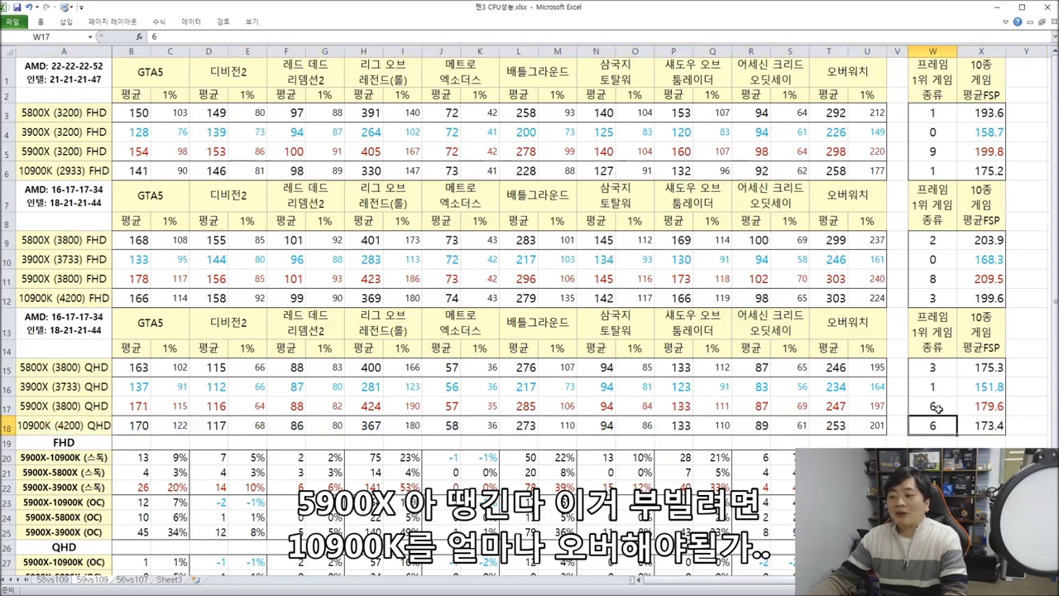
pyautogui.press('Return')
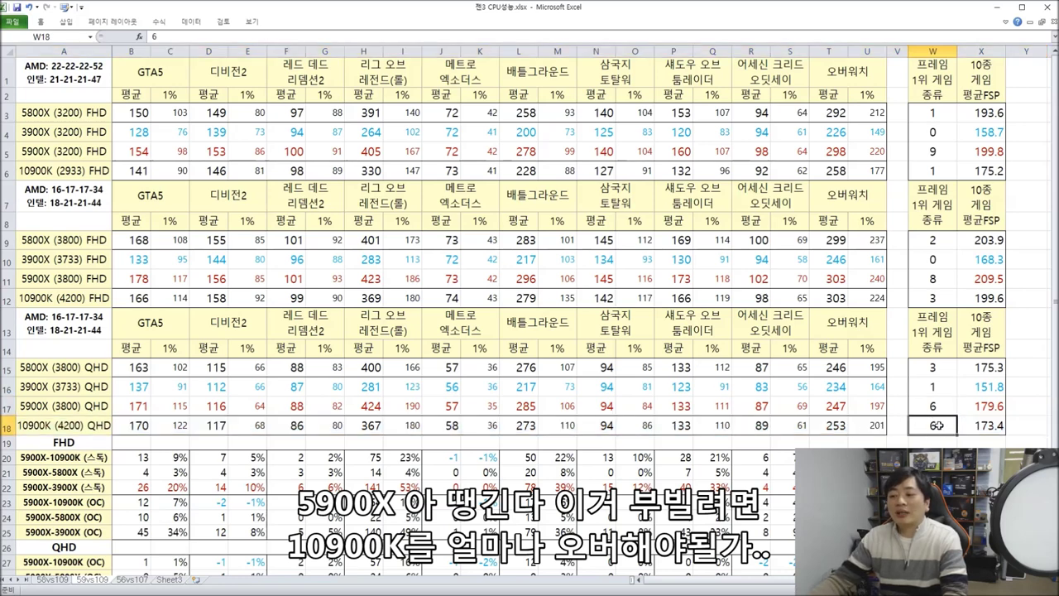
pyautogui.click(1014, 429)
pyautogui.hotkey('shift', 'Home')
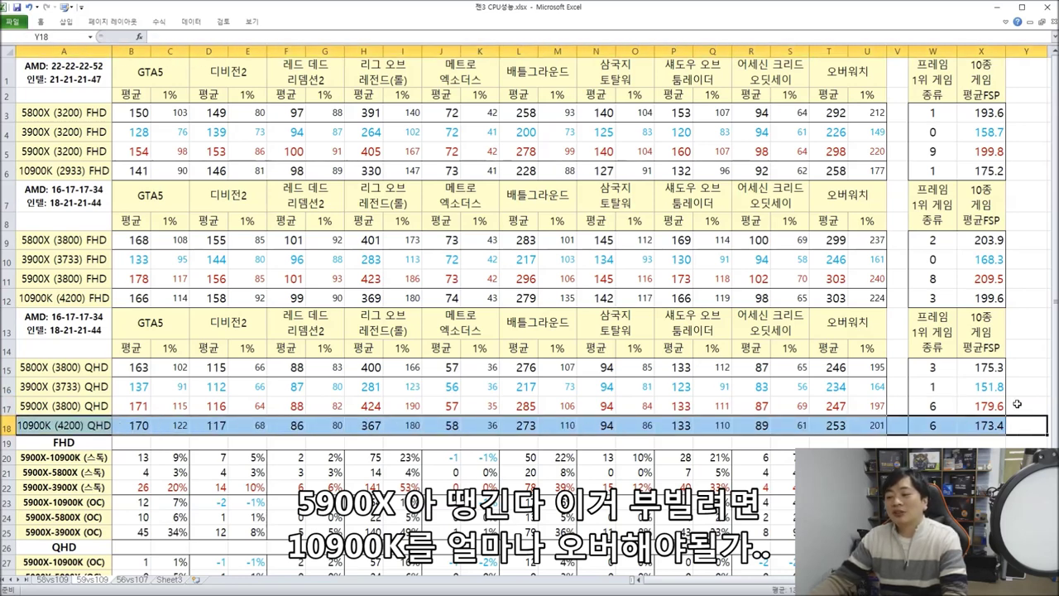
# - Compare the 5900X (3800) and 10900K (4200) QHD results game by game from GTA5 to 메트로 엑소더스
pyautogui.click(131, 411)
pyautogui.click(141, 422)
pyautogui.click(228, 426)
pyautogui.click(303, 412)
pyautogui.click(301, 430)
pyautogui.click(376, 412)
pyautogui.click(373, 429)
pyautogui.click(452, 413)
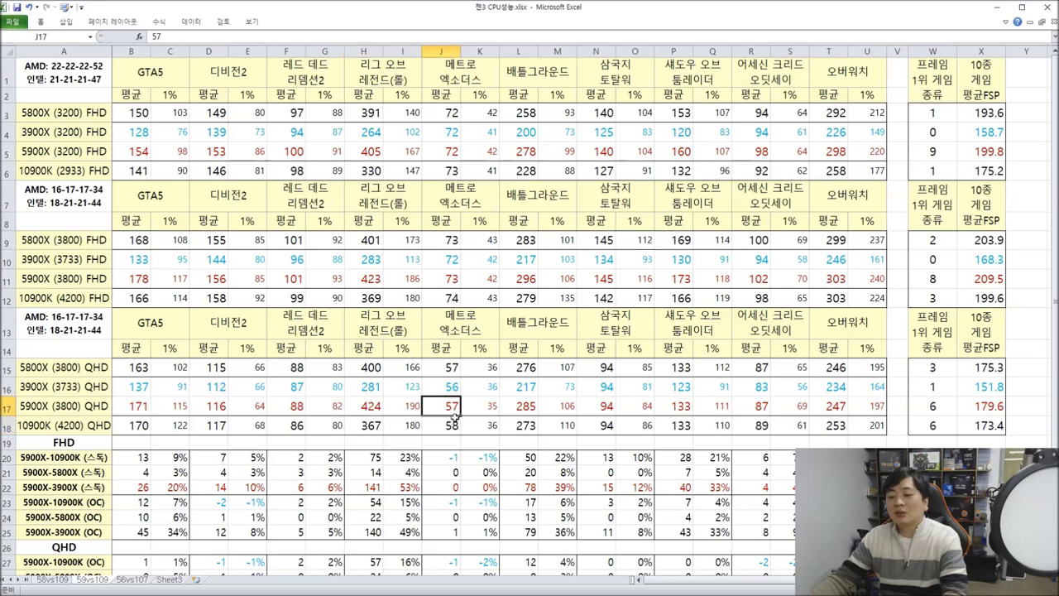
pyautogui.click(454, 427)
# - Compare the 5900X (3800) and 10900K (4200) QHD averages game by game from 배틀그라운드 to 오버워치
pyautogui.click(534, 427)
pyautogui.click(540, 410)
pyautogui.click(604, 412)
pyautogui.click(603, 427)
pyautogui.click(672, 409)
pyautogui.click(672, 426)
pyautogui.click(769, 410)
pyautogui.click(769, 427)
pyautogui.click(827, 410)
pyautogui.click(829, 427)
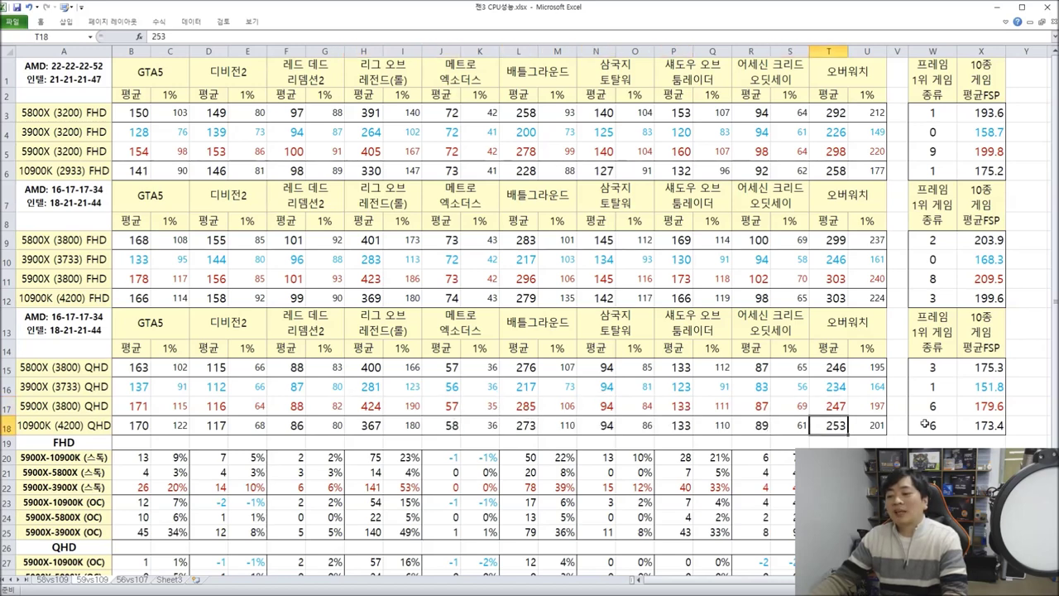
# - Highlight the whole 5900X (3800) and 10900K (4200) QHD rows alternately to compare them
pyautogui.moveTo(1026, 405); pyautogui.dragTo(80, 409)
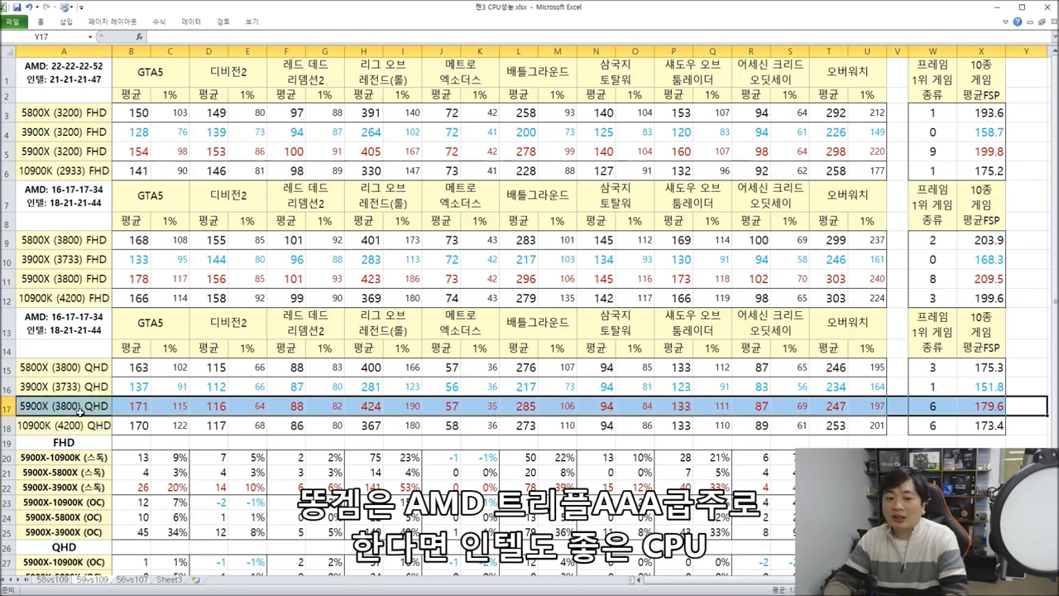
pyautogui.scroll(-3, 691, 378)
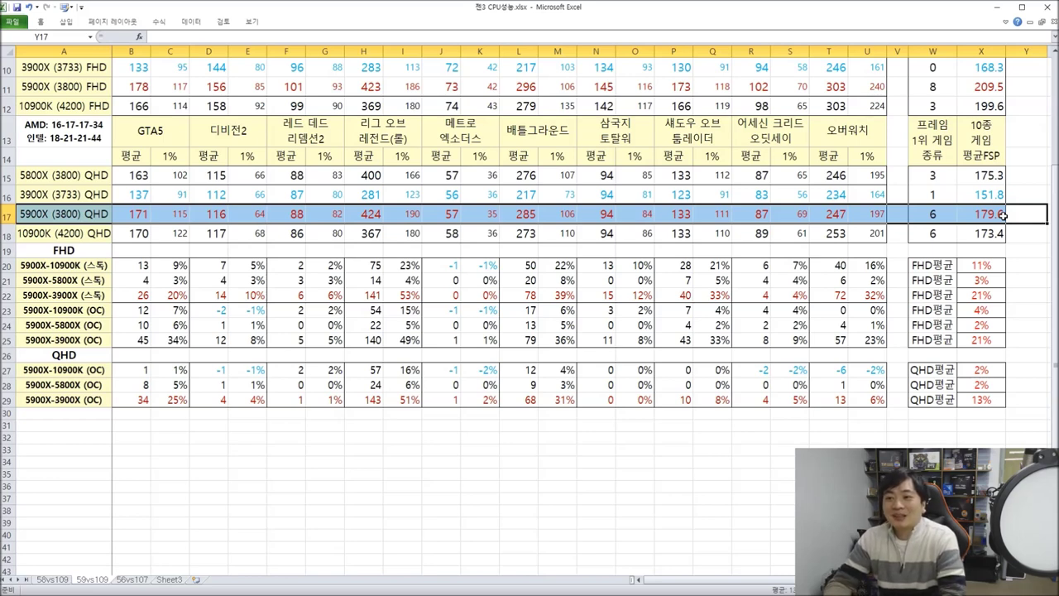
pyautogui.moveTo(1021, 233); pyautogui.dragTo(6, 236)
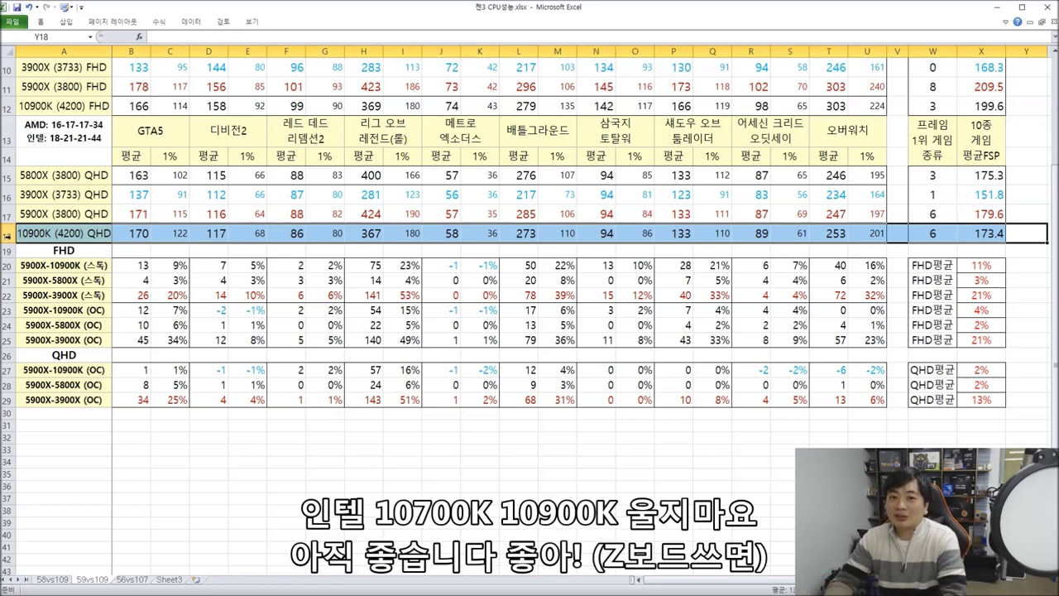
pyautogui.moveTo(1023, 214); pyautogui.dragTo(47, 212)
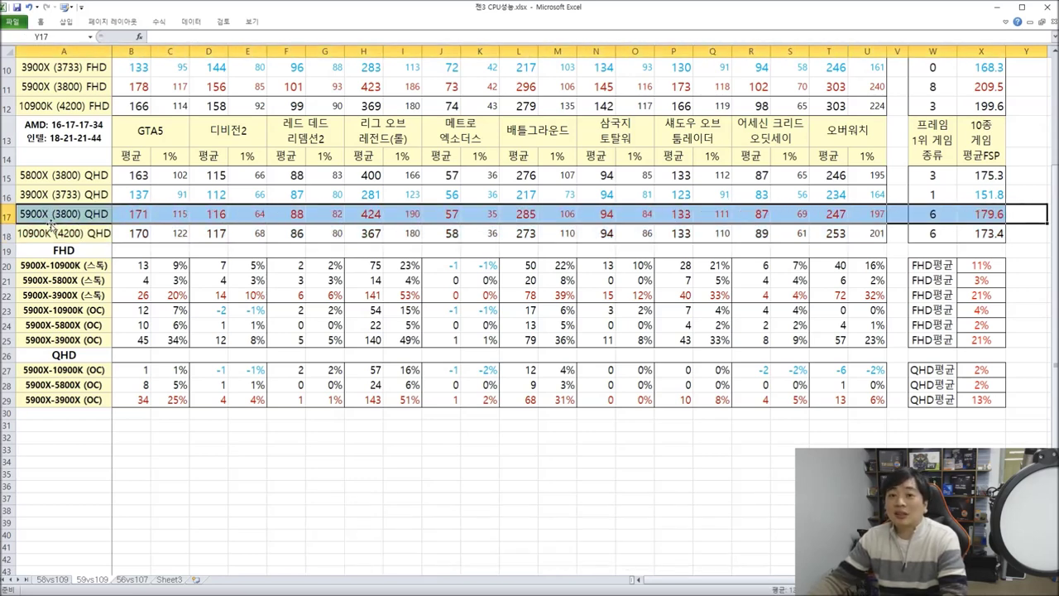
pyautogui.moveTo(1023, 234); pyautogui.dragTo(47, 234)
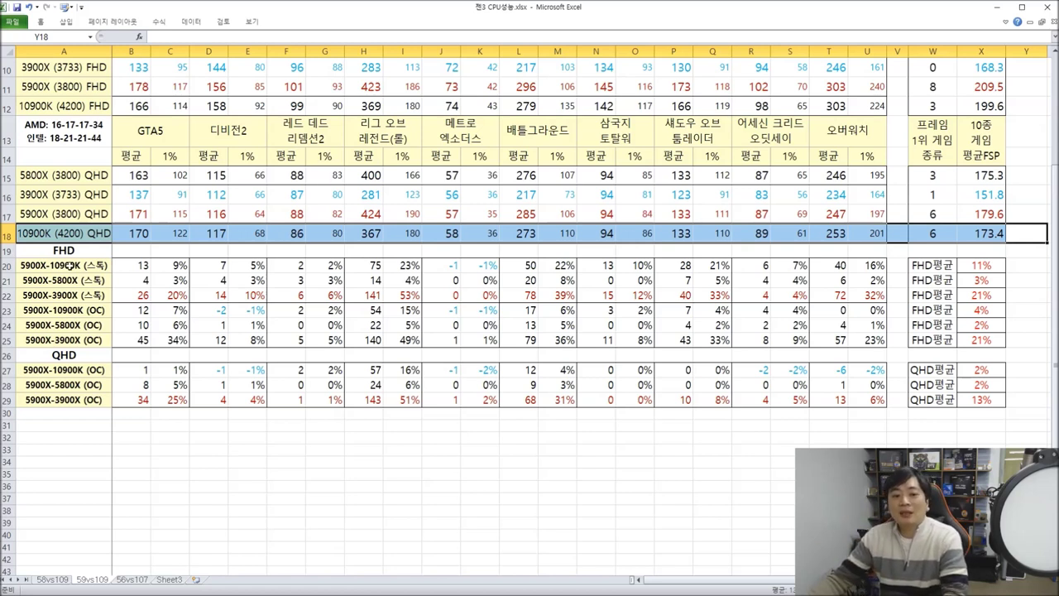
# - Highlight the stock (스톡) FHD difference rows of the 5900X against the 10900K, 5800X and 3900X one by one
pyautogui.moveTo(992, 267); pyautogui.dragTo(49, 266)
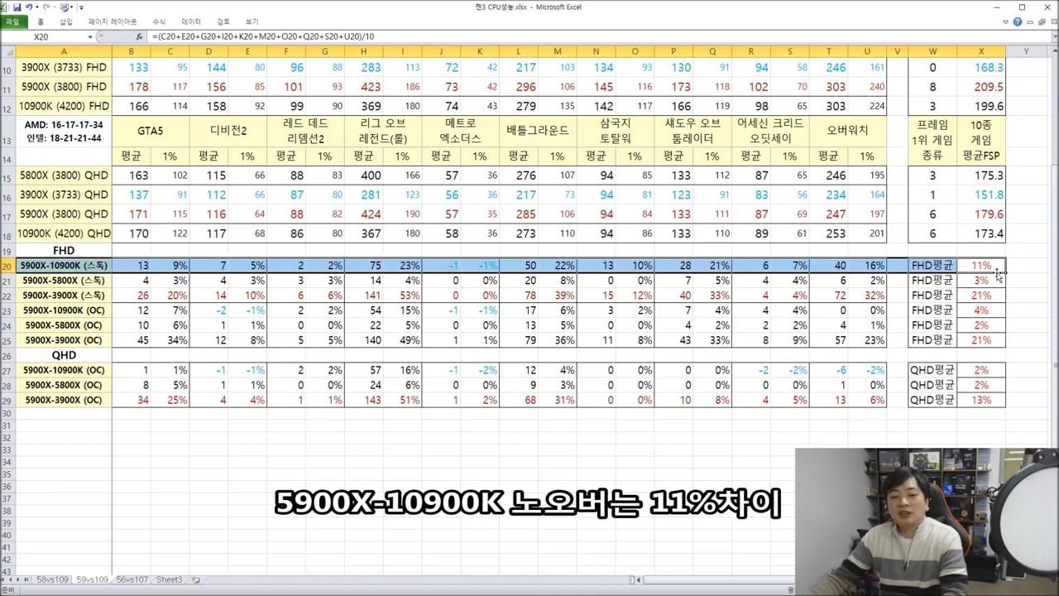
pyautogui.moveTo(34, 281); pyautogui.dragTo(991, 282)
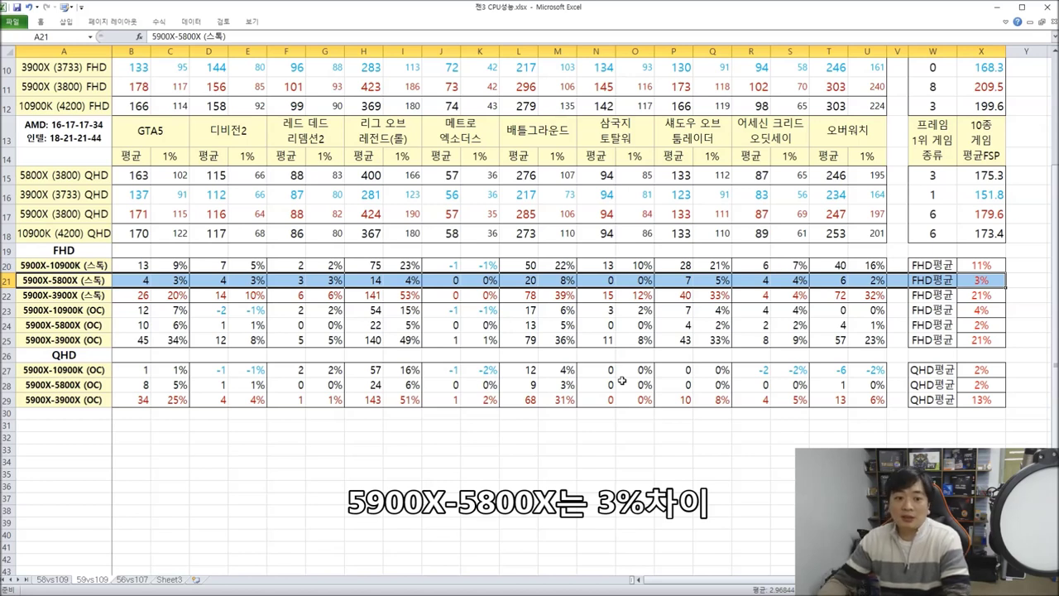
pyautogui.moveTo(29, 296); pyautogui.dragTo(985, 295)
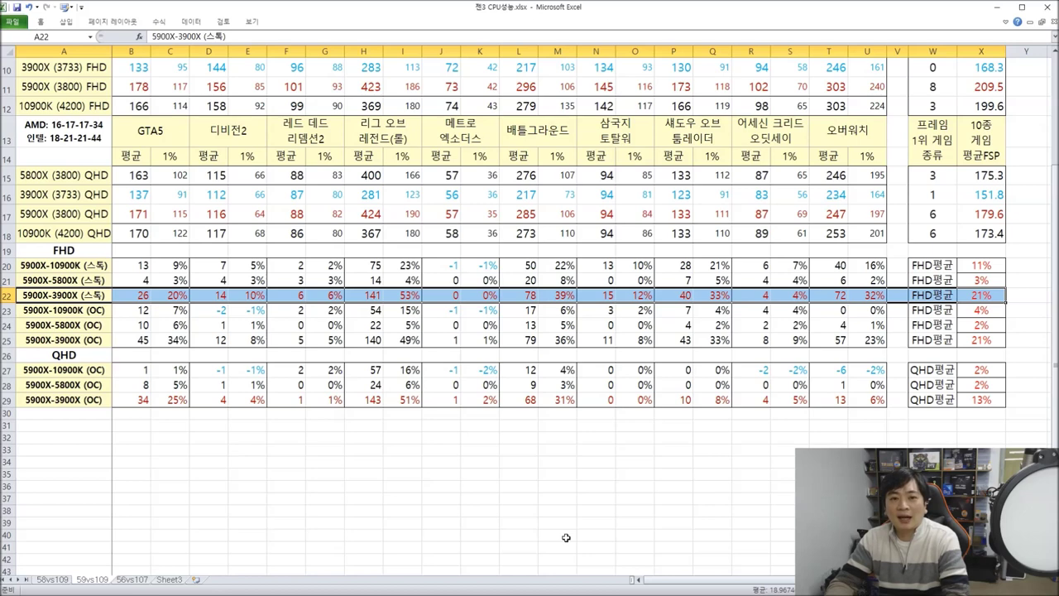
# - Highlight the three overclocked (OC) FHD difference rows together, and the 5900X-5800X and 5900X-3900X rows individually
pyautogui.click(39, 310)
pyautogui.moveTo(39, 310); pyautogui.dragTo(962, 341)
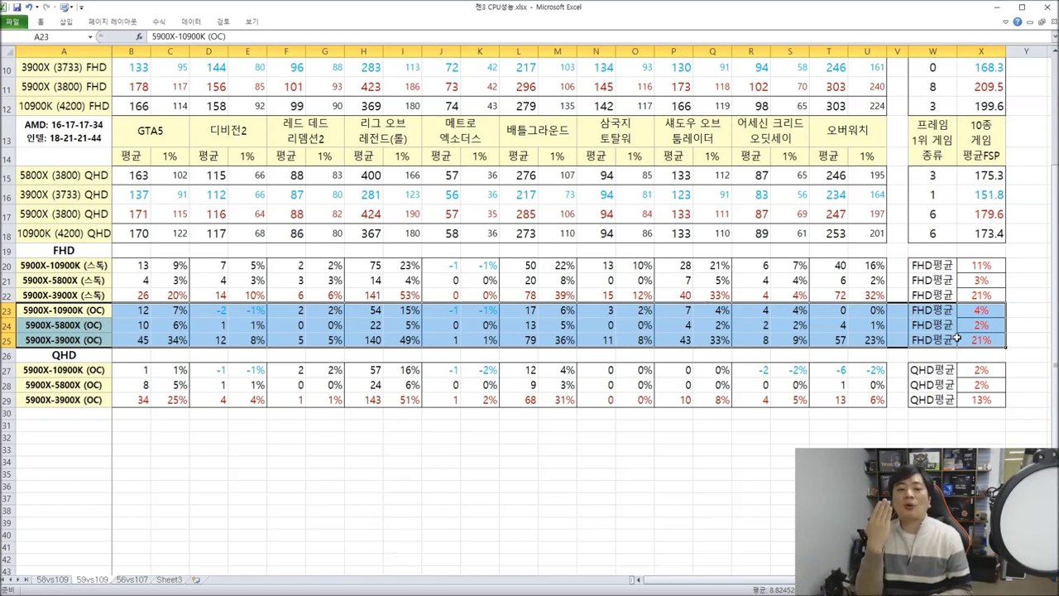
pyautogui.click(406, 356)
pyautogui.moveTo(30, 325); pyautogui.dragTo(979, 325)
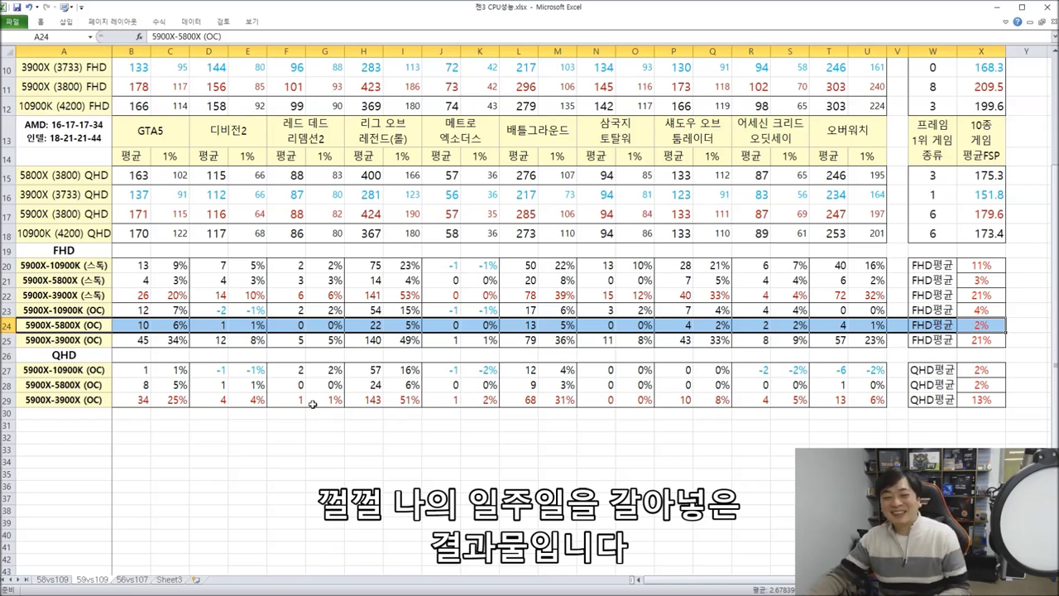
pyautogui.click(245, 414)
pyautogui.moveTo(30, 338); pyautogui.dragTo(975, 342)
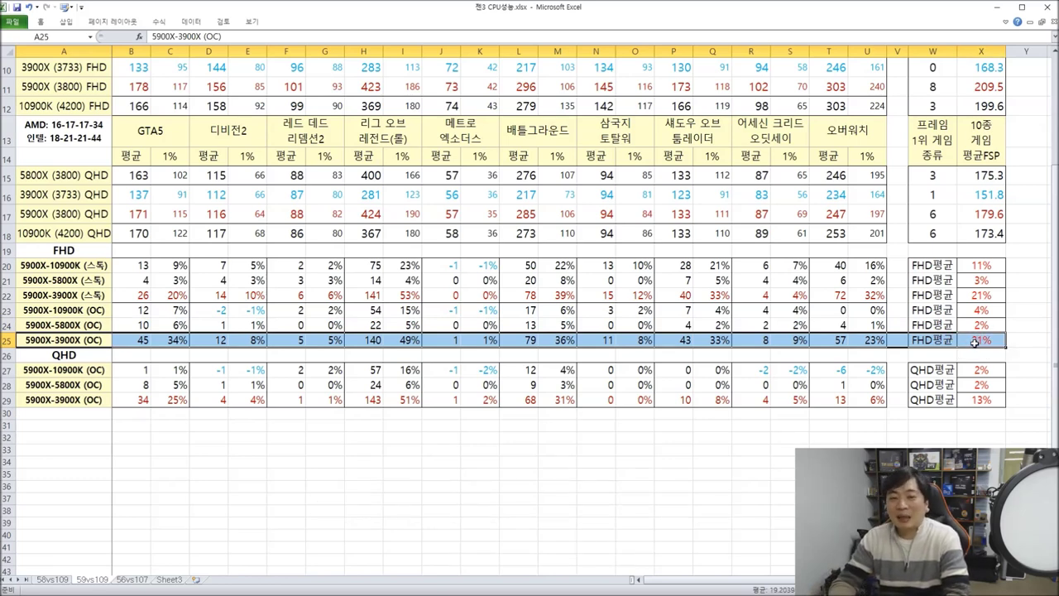
# - Highlight the QHD difference rows and compare the QHD averages of 5900X-10900K (OC) and 5900X-5800X (OC)
pyautogui.scroll(-2, 846, 240)
pyautogui.click(210, 245)
pyautogui.moveTo(131, 248); pyautogui.dragTo(933, 269)
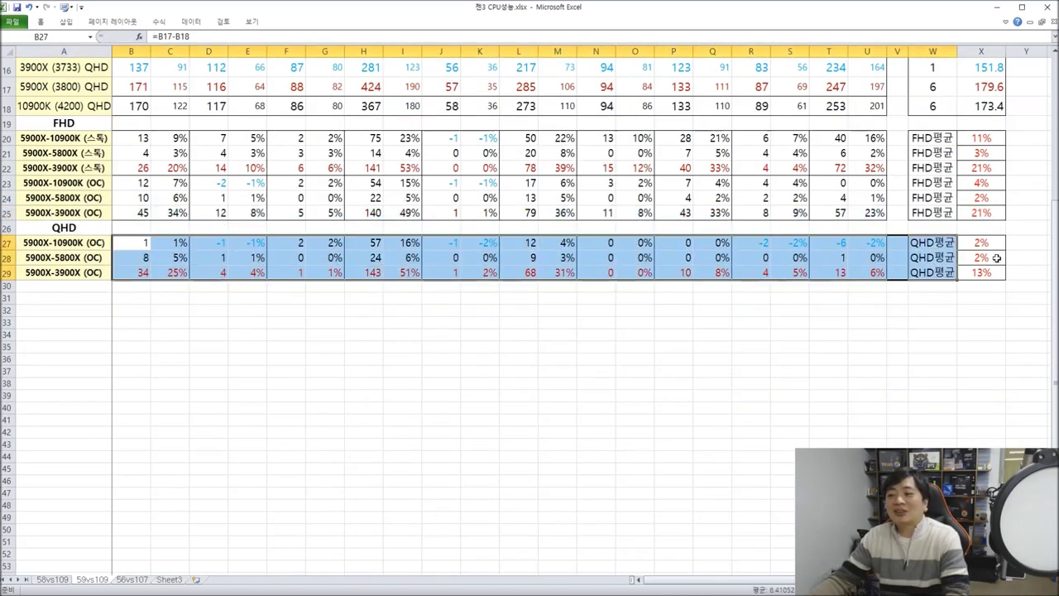
pyautogui.click(991, 243)
pyautogui.click(992, 256)
pyautogui.click(992, 242)
pyautogui.click(993, 257)
# - Highlight the QHD average and the whole QHD row of the 5900X-3900X (OC) difference
pyautogui.click(991, 272)
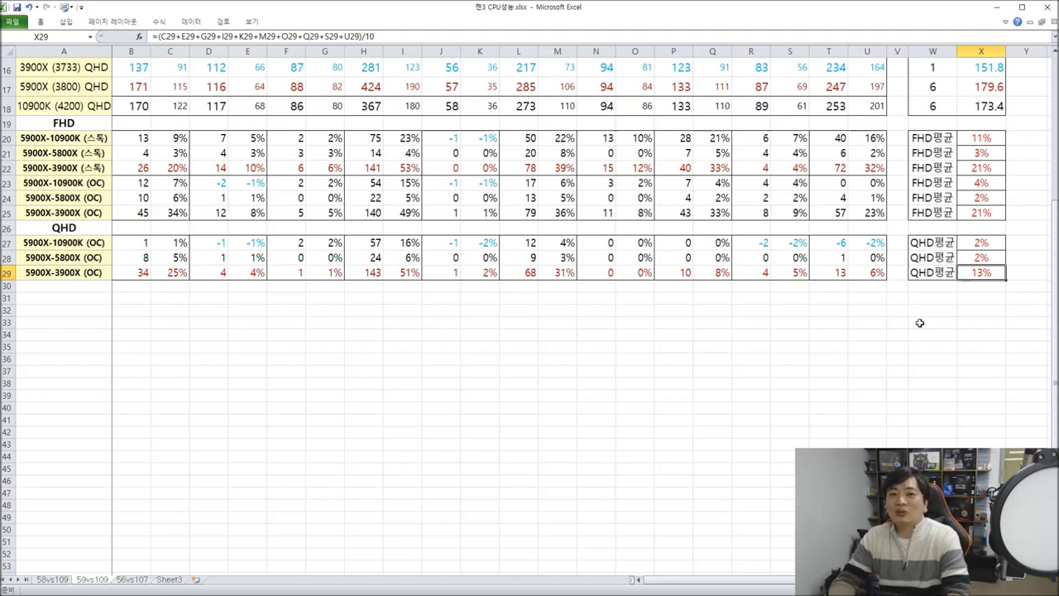
pyautogui.moveTo(1026, 273); pyautogui.dragTo(58, 274)
pyautogui.scroll(2, 351, 387)
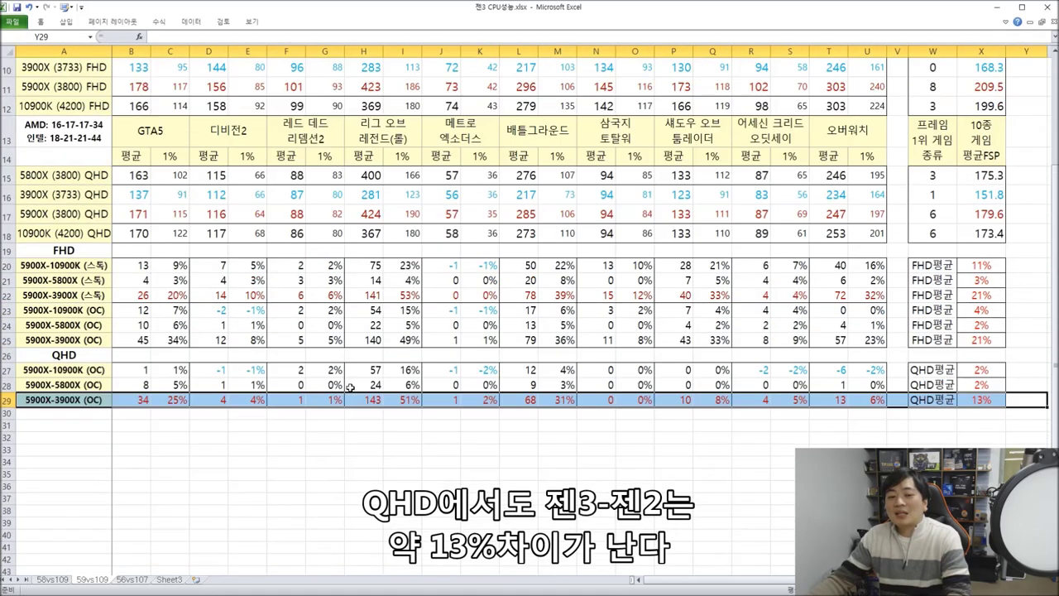